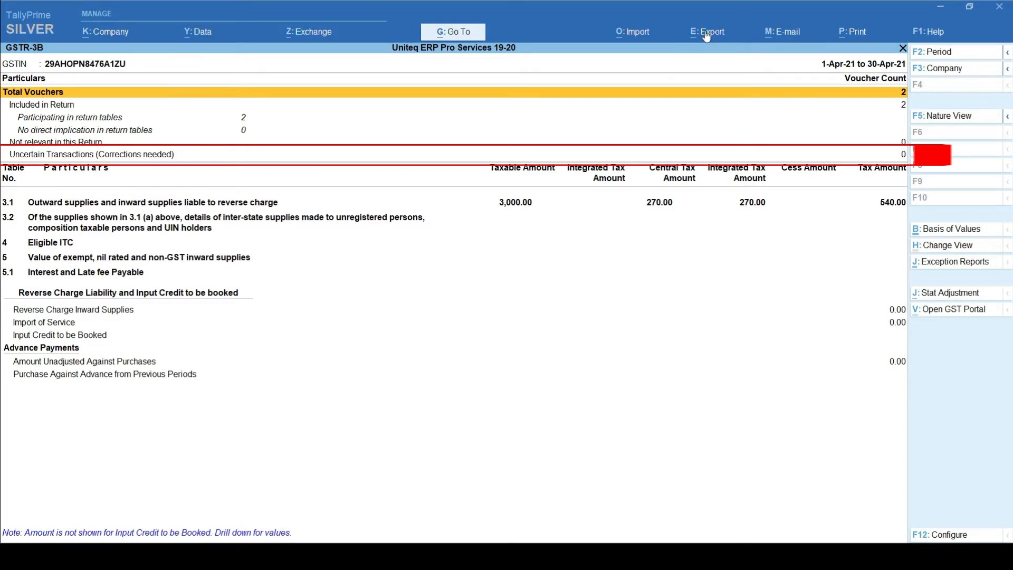
Step: Export the GSTR-3B report as a JSON (Data Interchange) e-return under the suggested file name
click(706, 33)
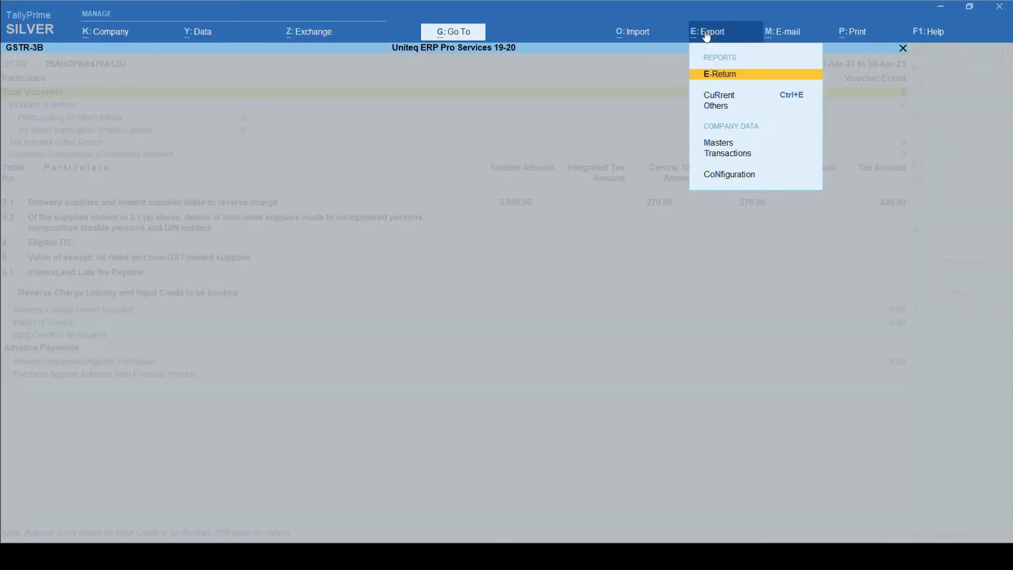
click(722, 75)
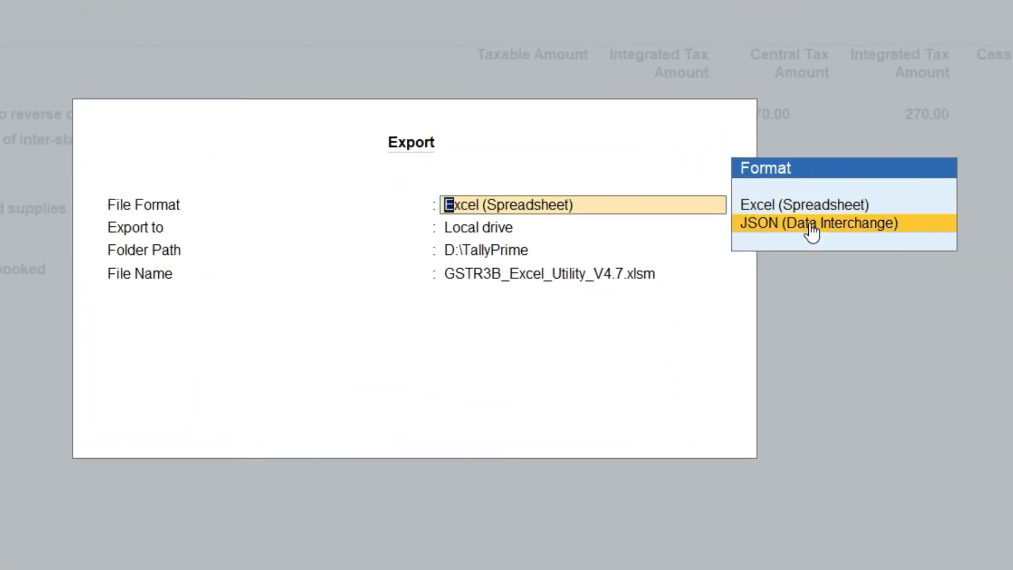
click(810, 226)
key(Return)
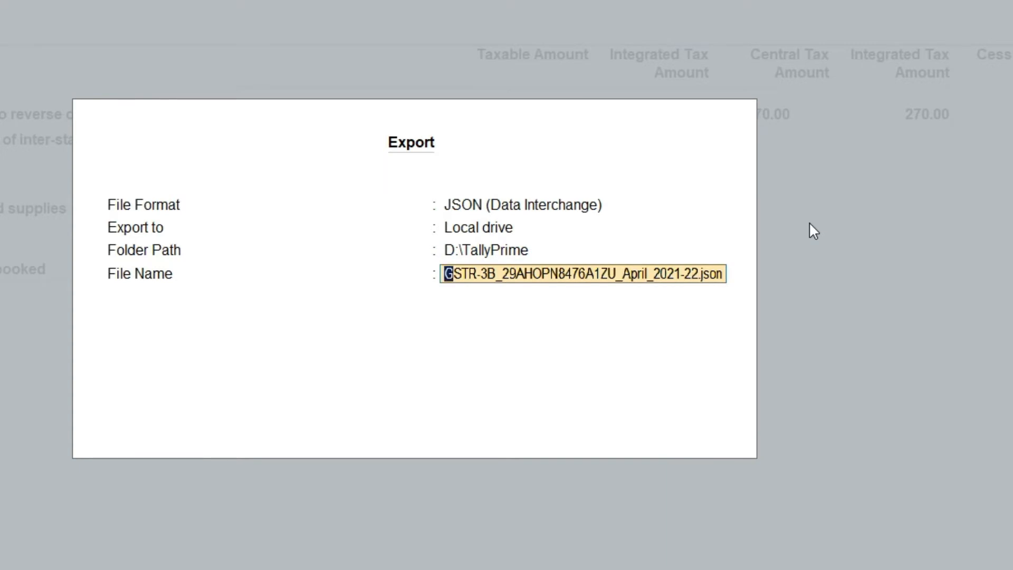
key(Return)
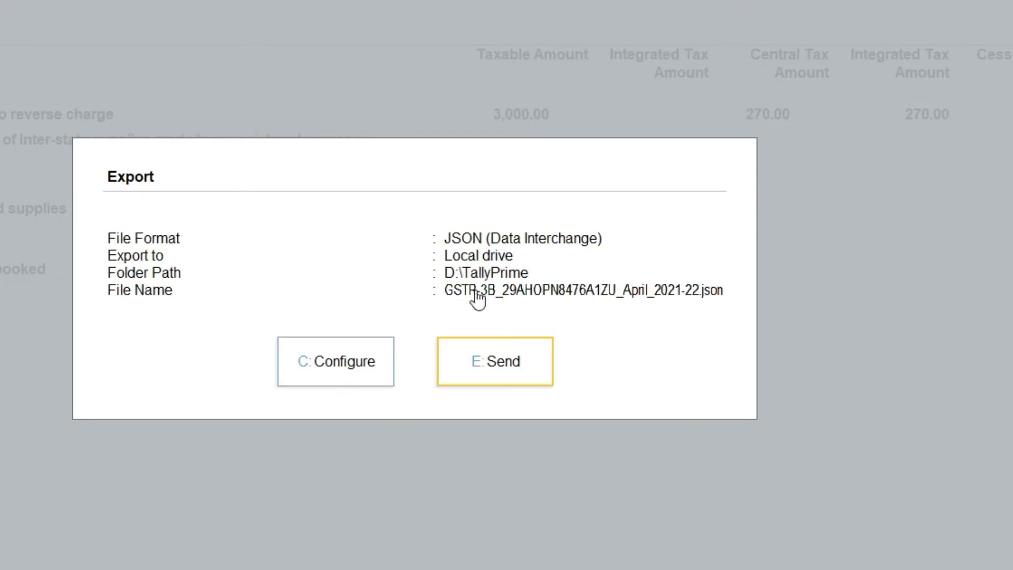
click(492, 368)
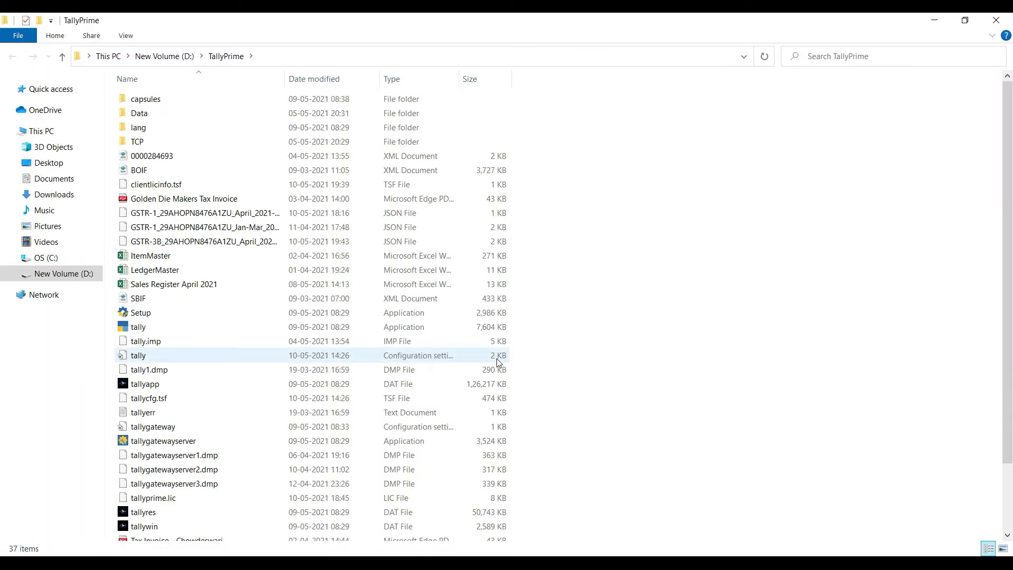
Step: Select the exported GSTR-3B April JSON file in D:\TallyPrime
click(226, 243)
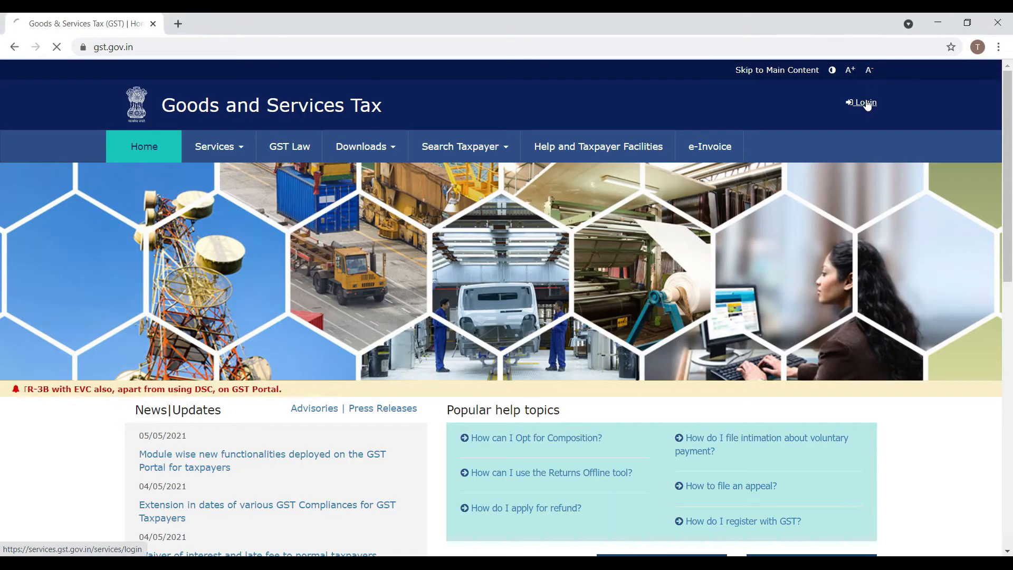
Step: Log in to the GST Portal with the username, password and captcha, then open the Return Dashboard
click(867, 105)
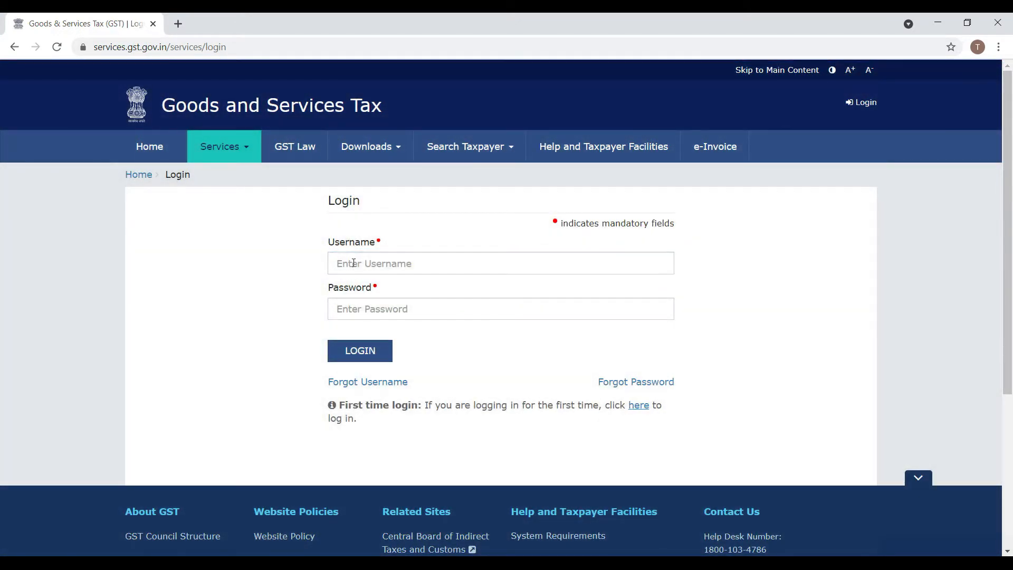
click(354, 262)
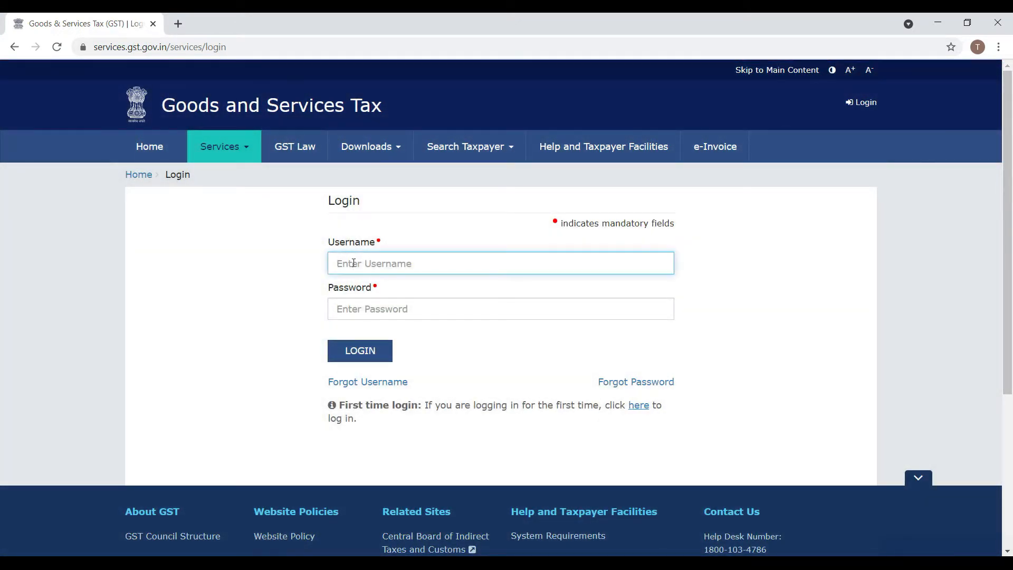
text(u)
click(362, 307)
text(•••)
click(385, 363)
text(531932)
click(361, 431)
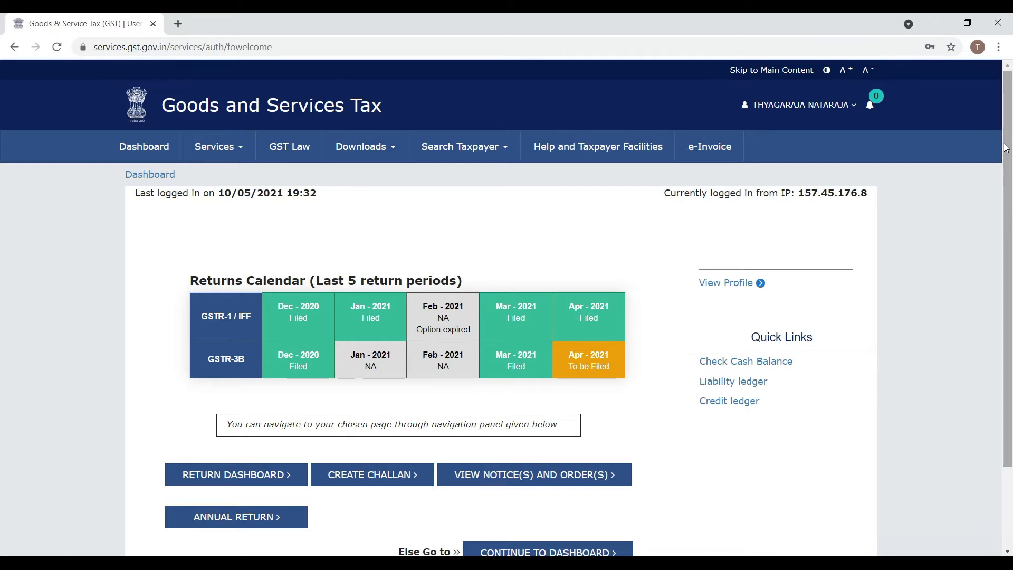
scroll(1005, 148, down, 1)
click(269, 410)
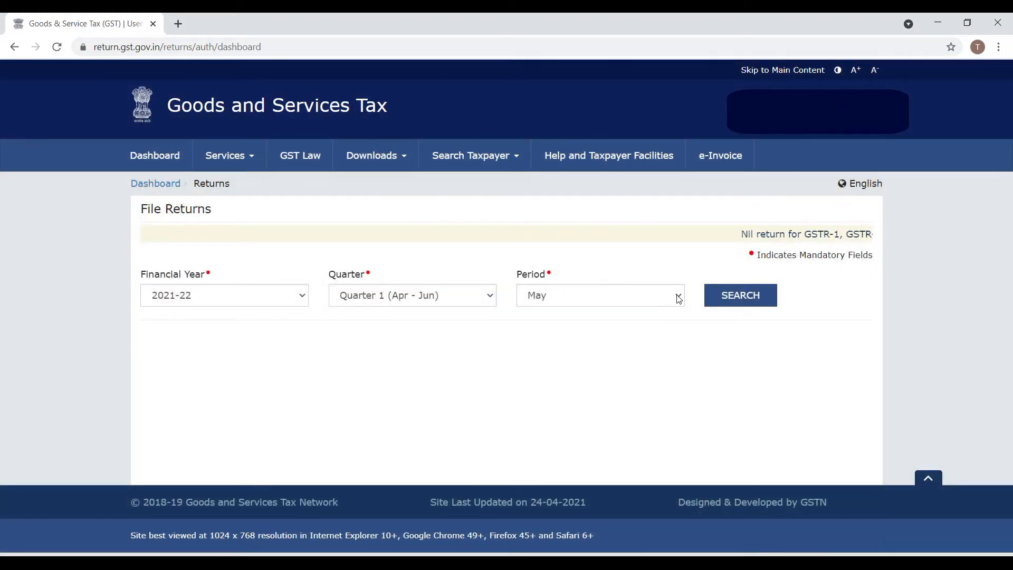
Step: Search the April 2021-22 returns and choose Prepare Offline on the GSTR-3B tile
click(679, 299)
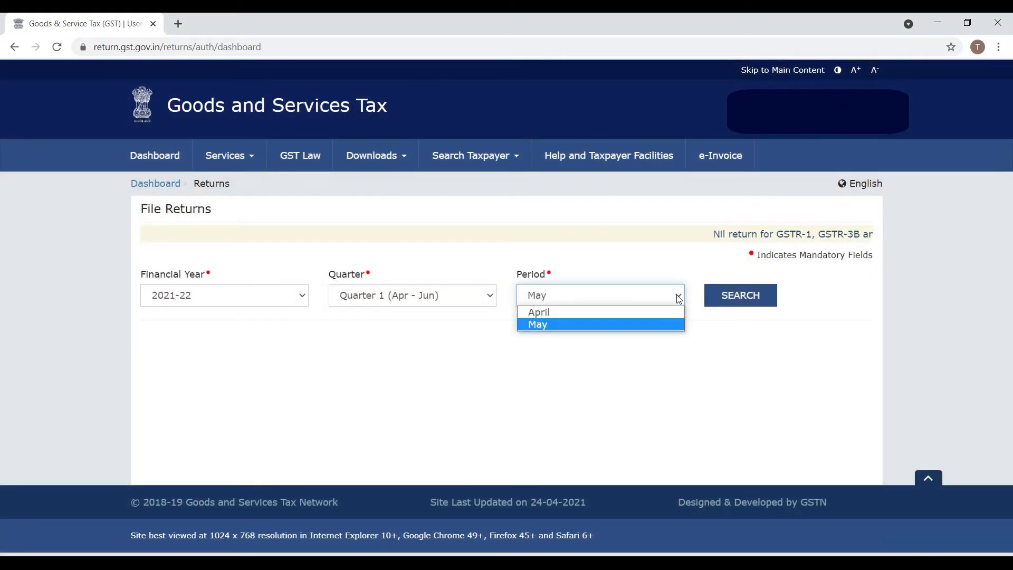
click(634, 317)
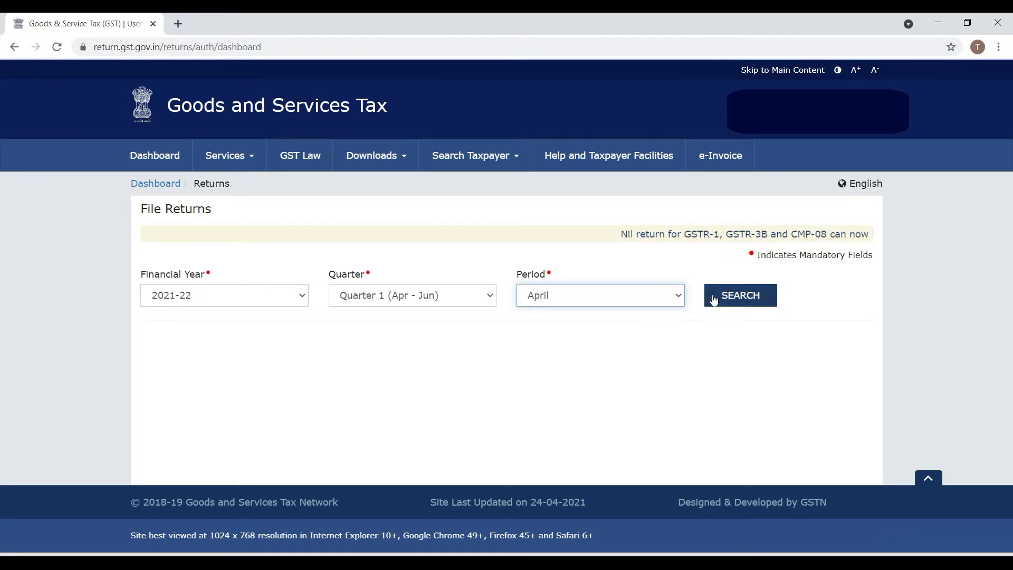
click(737, 297)
drag(1011, 251, 1011, 310)
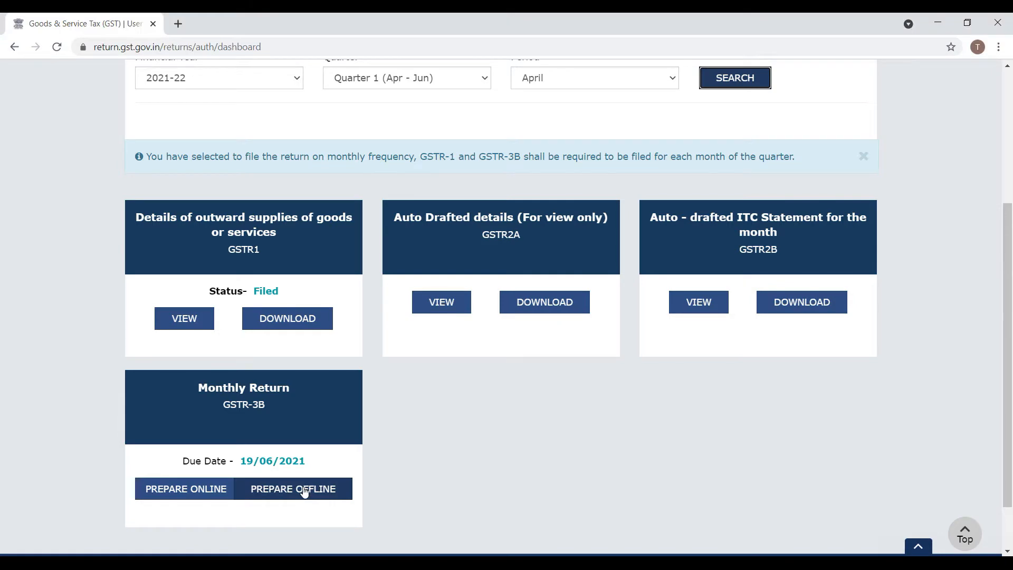
click(289, 469)
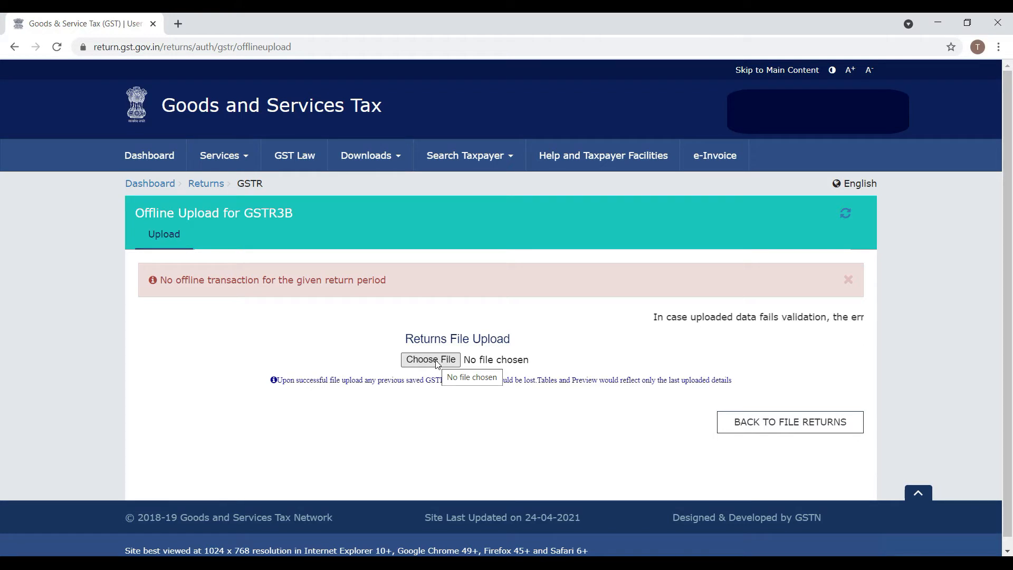
Step: Upload the GSTR-3B April JSON from D:\TallyPrime, check the success message, and return to File Returns
click(453, 361)
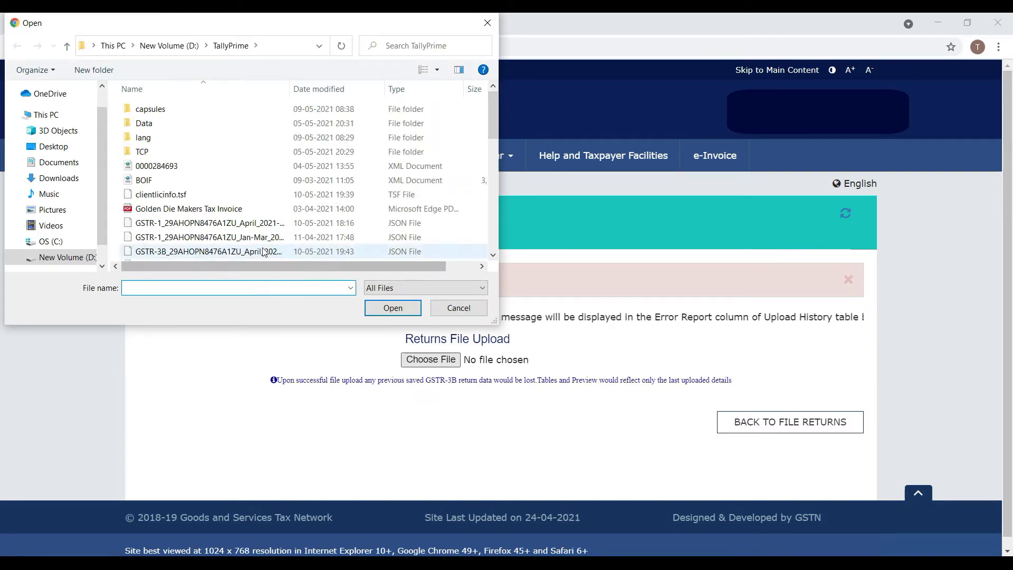
click(253, 252)
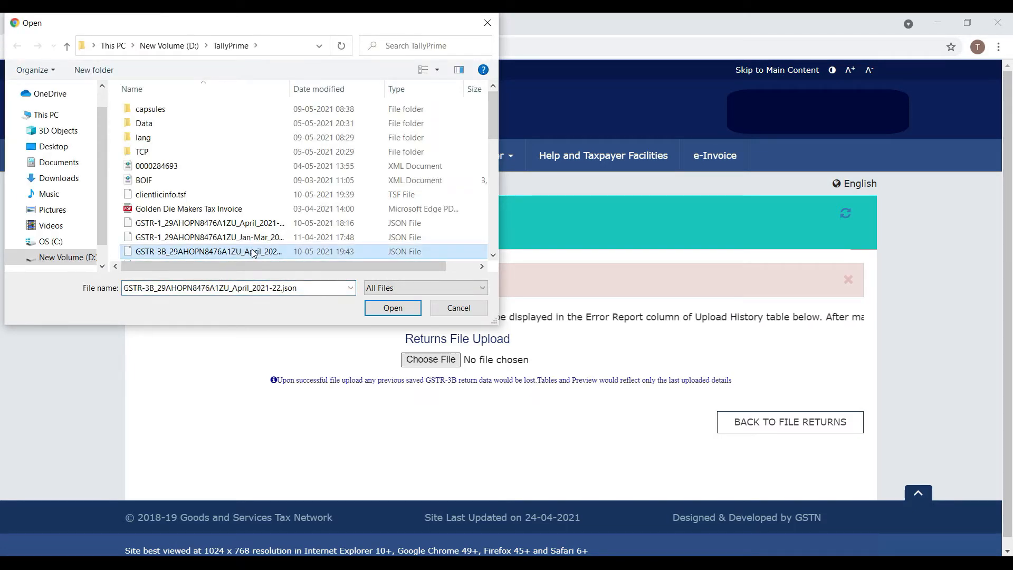
click(401, 311)
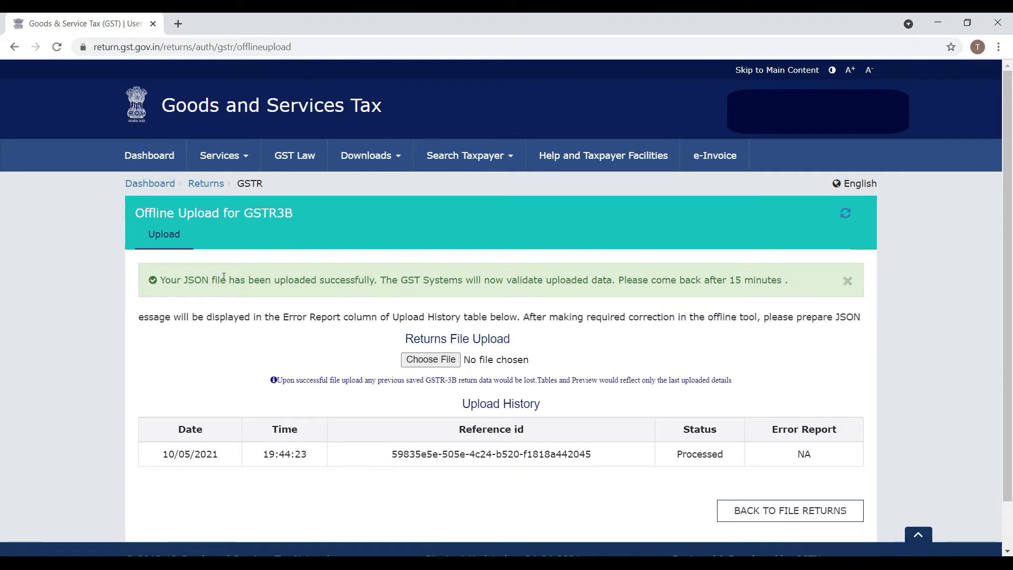
drag(161, 281, 784, 283)
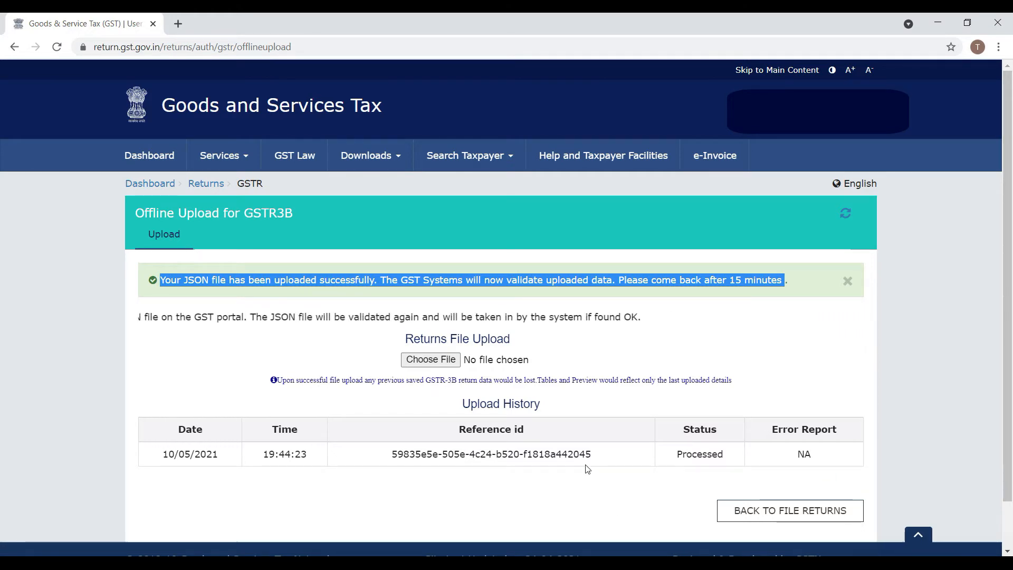
click(661, 453)
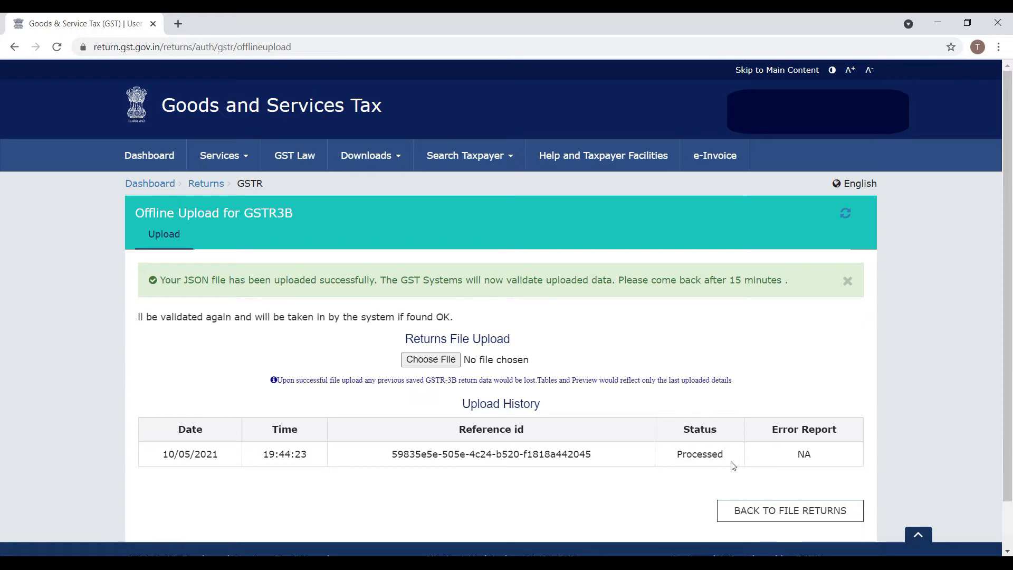
click(762, 511)
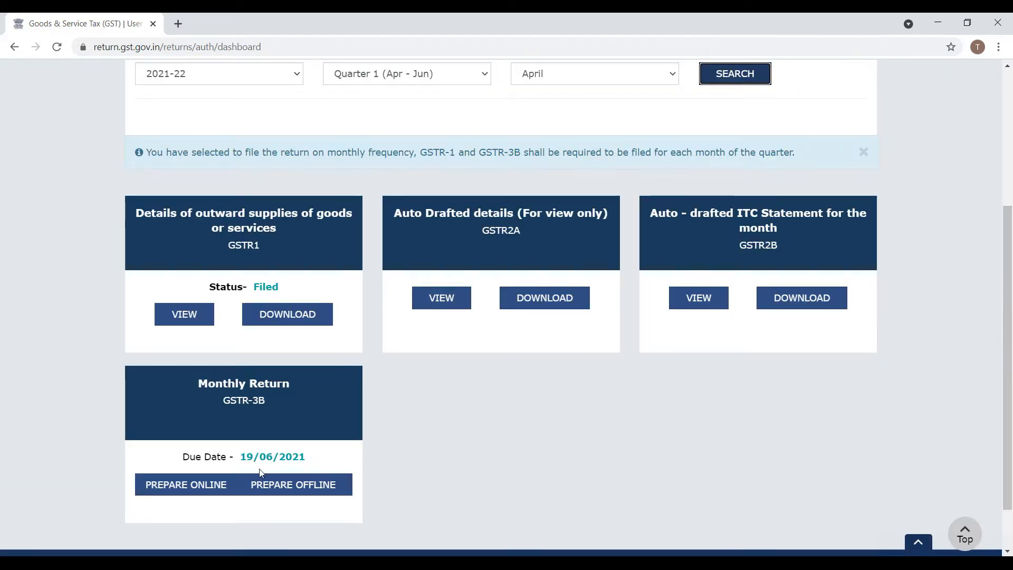
Step: Prepare the April GSTR-3B online, answering No to filing a nil return
click(211, 485)
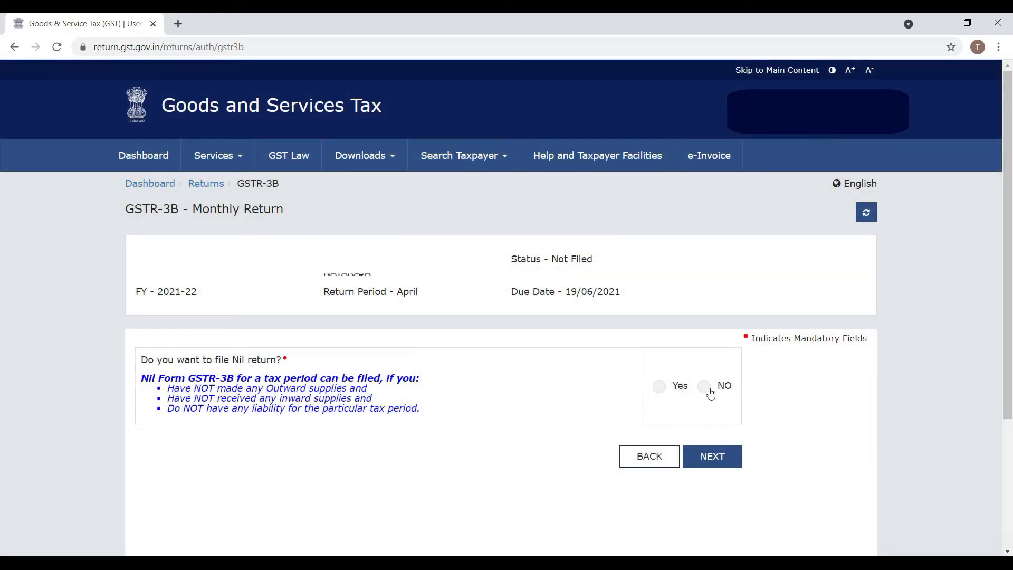
click(713, 456)
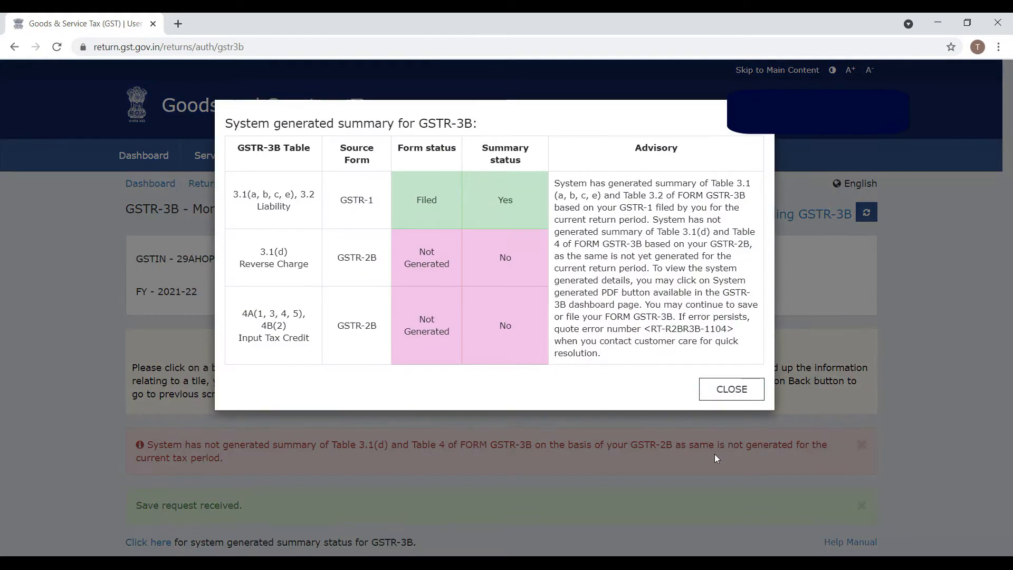
Step: Close the system-generated summary, review the GSTR-3B tables, and save the return with SAVE GSTR3B
click(730, 390)
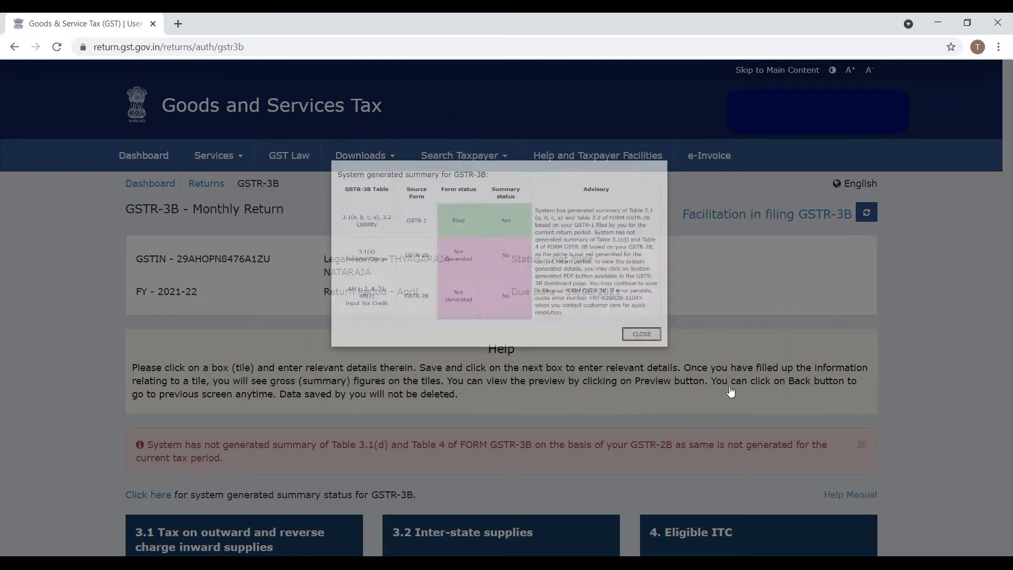
scroll(730, 386, down, 8)
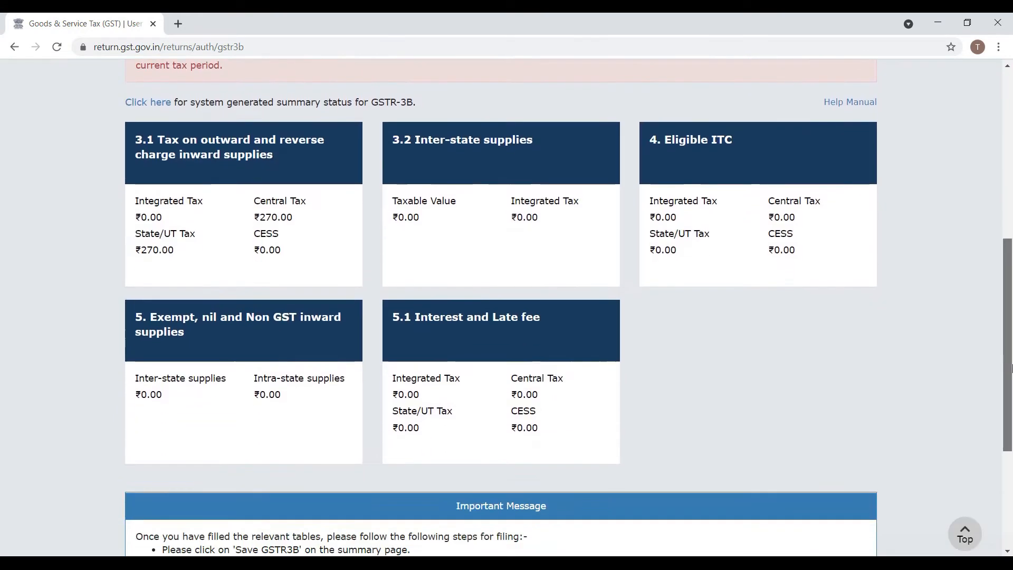
scroll(1010, 391, up, 1)
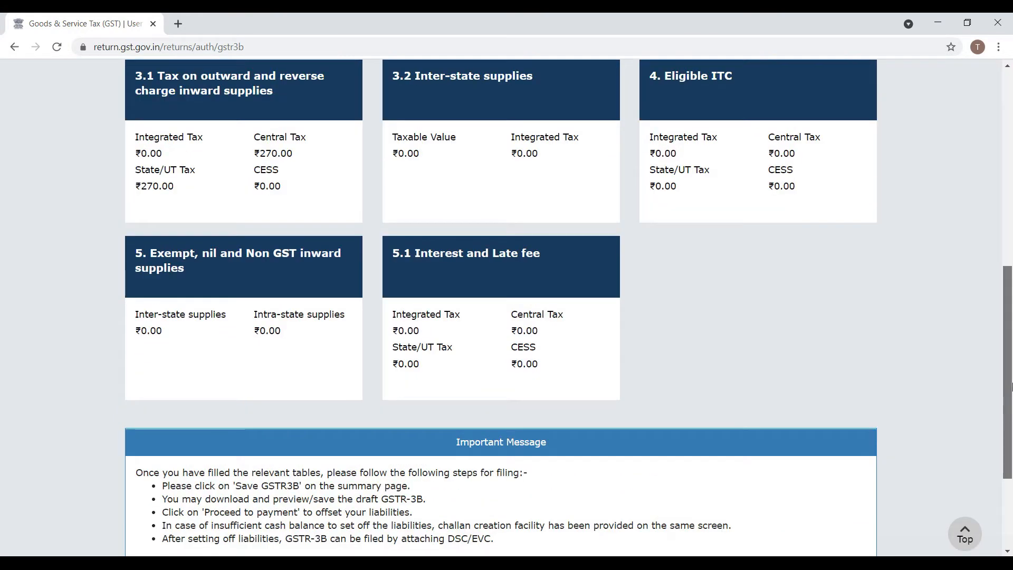
scroll(1010, 373, up, 1)
scroll(1010, 374, up, 1)
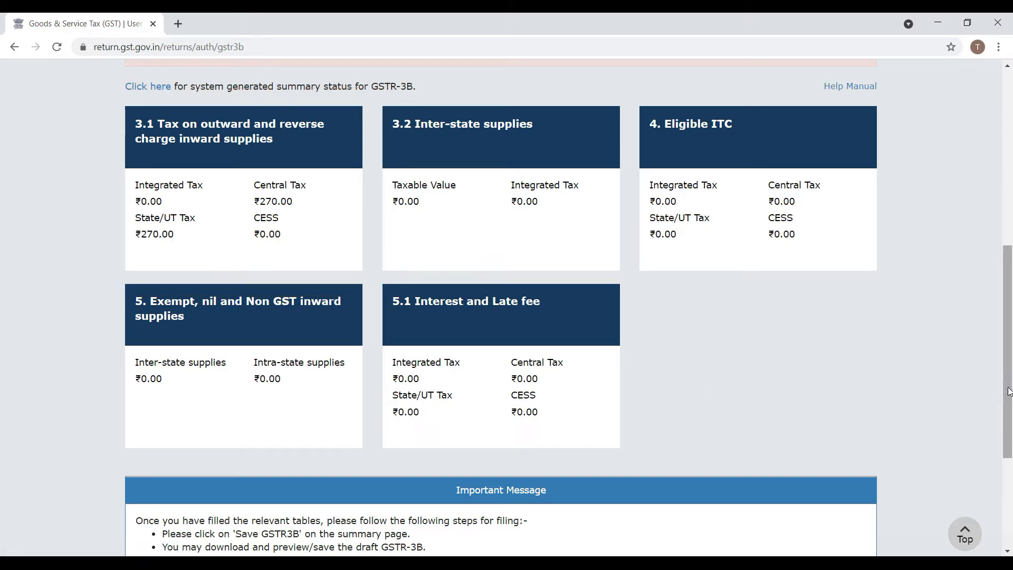
drag(1010, 356, 1010, 444)
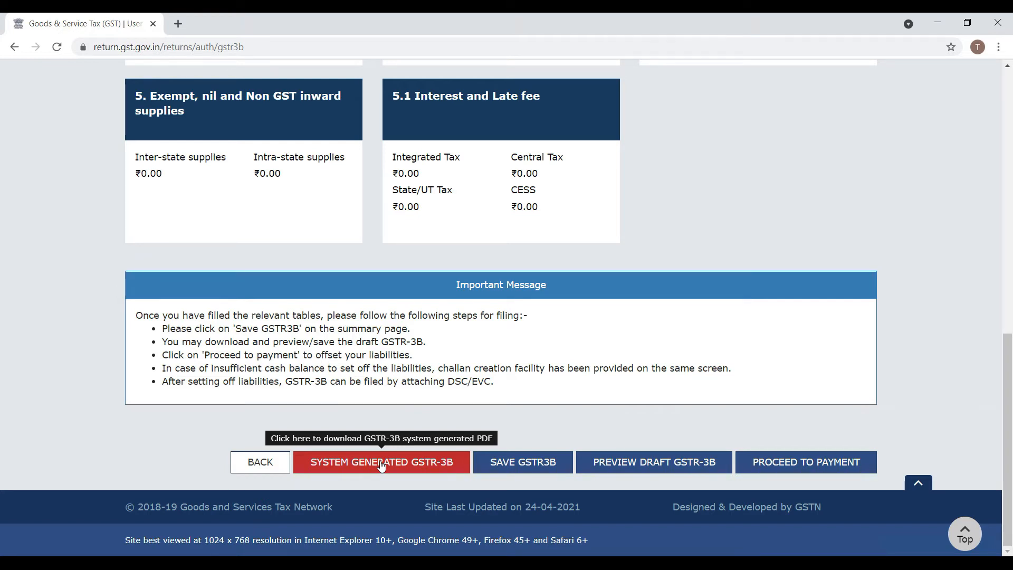
click(534, 462)
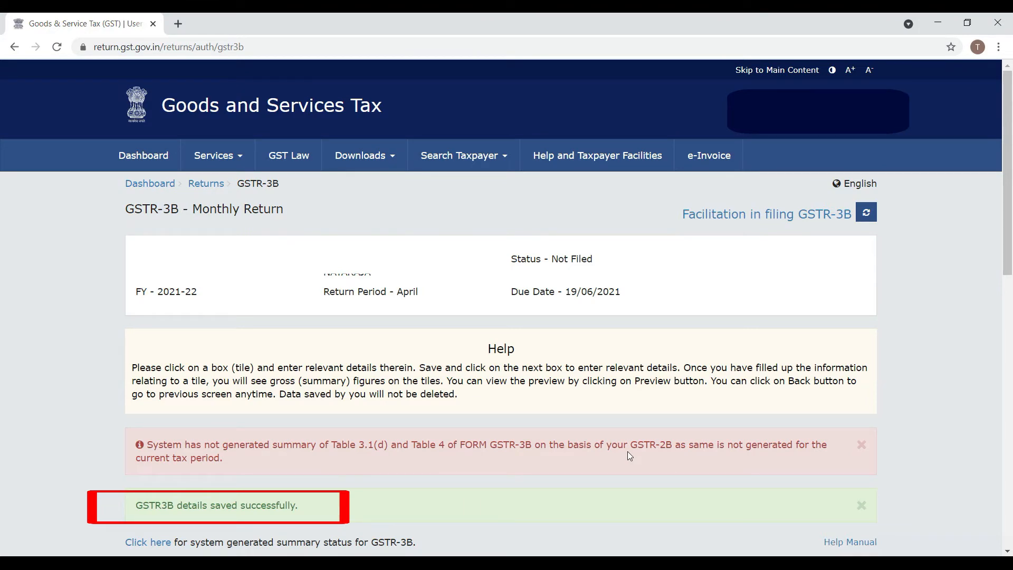
drag(1007, 197, 1011, 475)
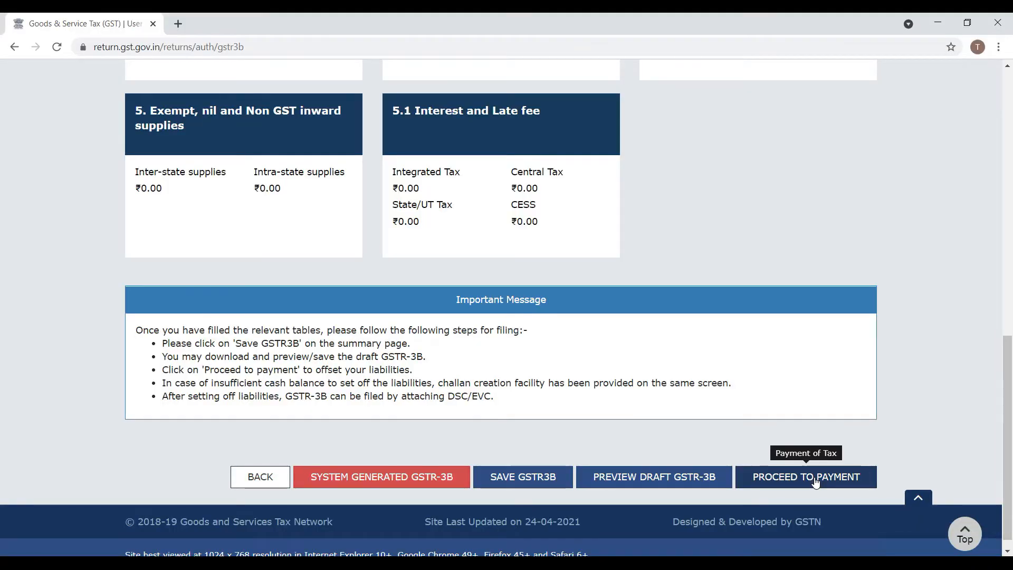
Step: Proceed to payment, review the 6.1 Payment of tax tables, and try offsetting the liability
click(814, 478)
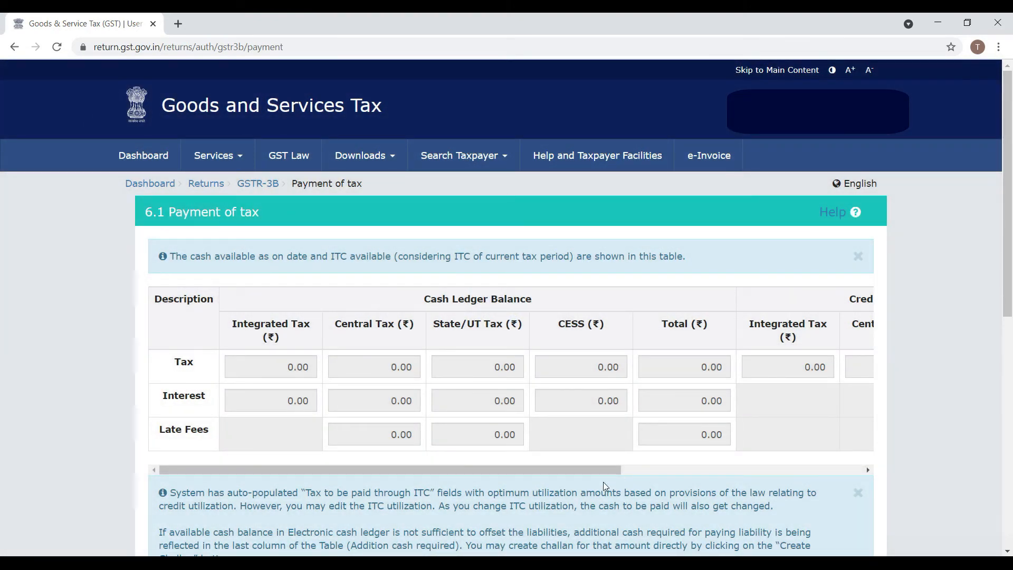
drag(583, 471, 557, 469)
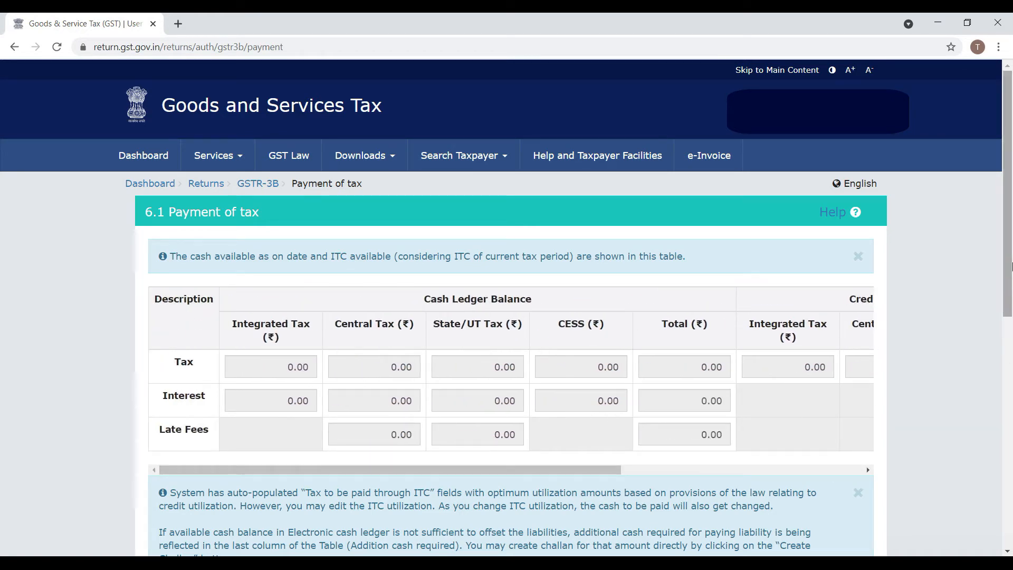
drag(1007, 253, 1010, 466)
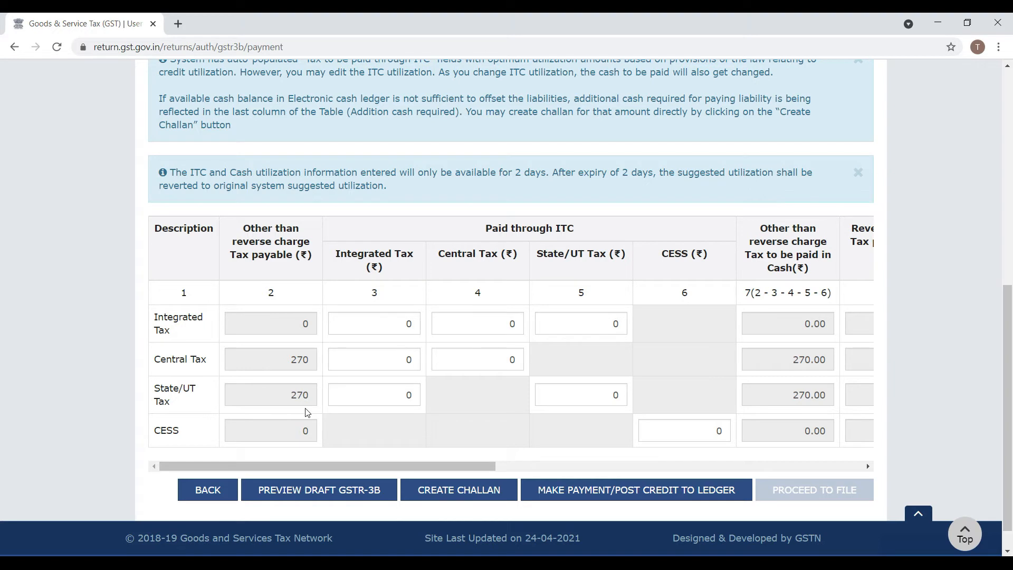
drag(381, 467, 353, 477)
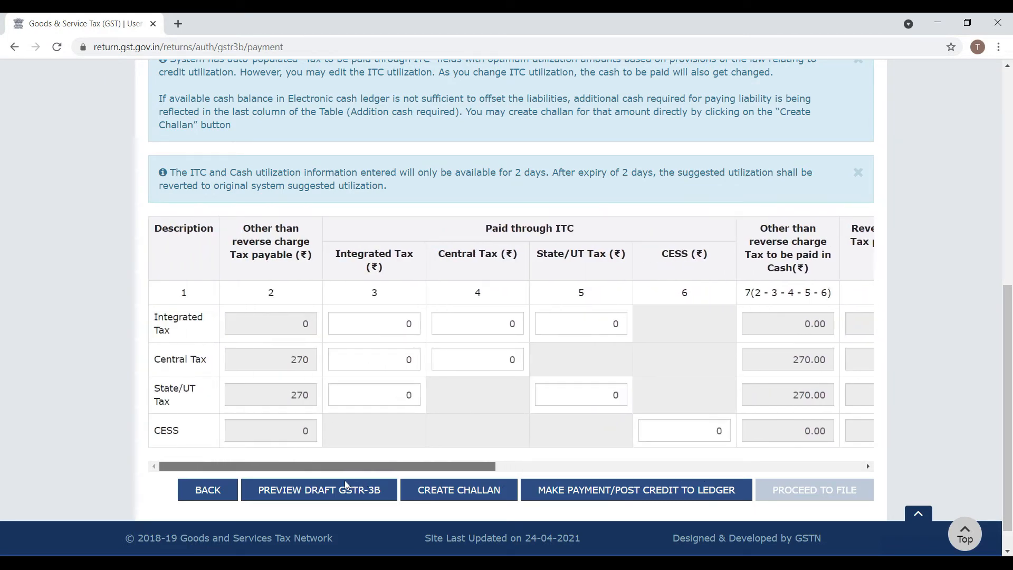
drag(1009, 320, 1010, 340)
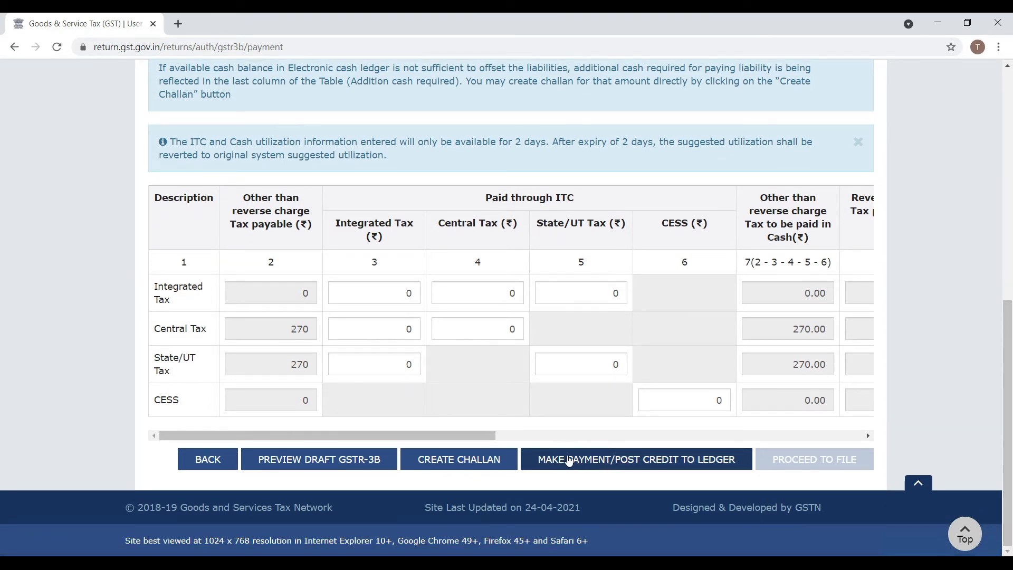
click(568, 460)
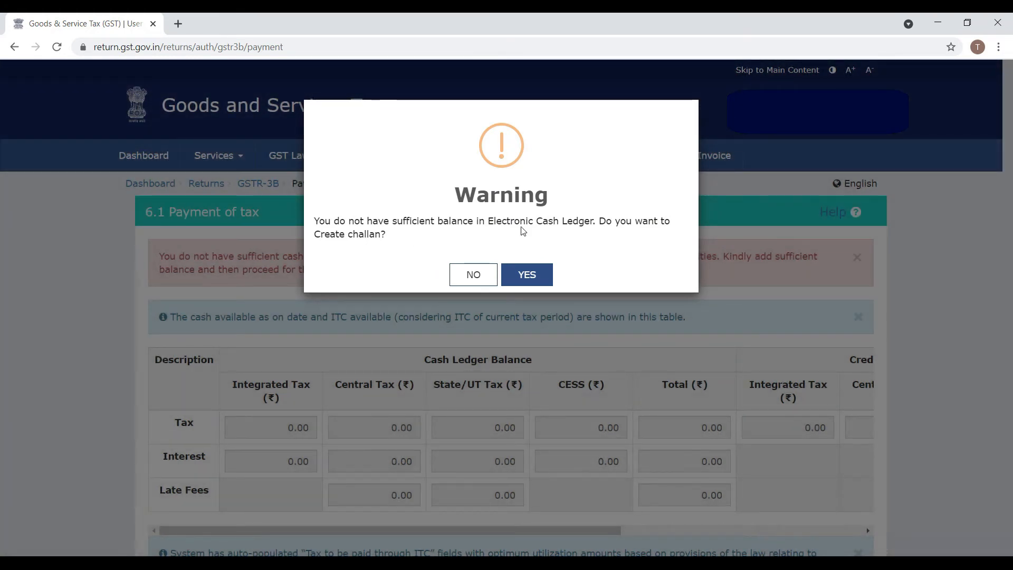
Step: Agree to create a challan, choose E-Payment, and generate the ₹540 challan
click(531, 276)
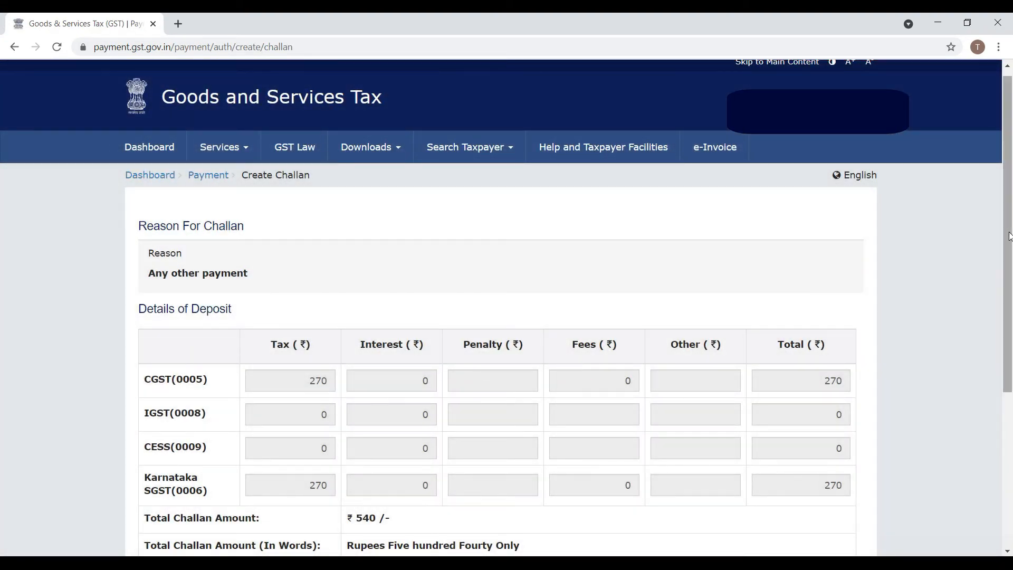
drag(1008, 154, 1010, 311)
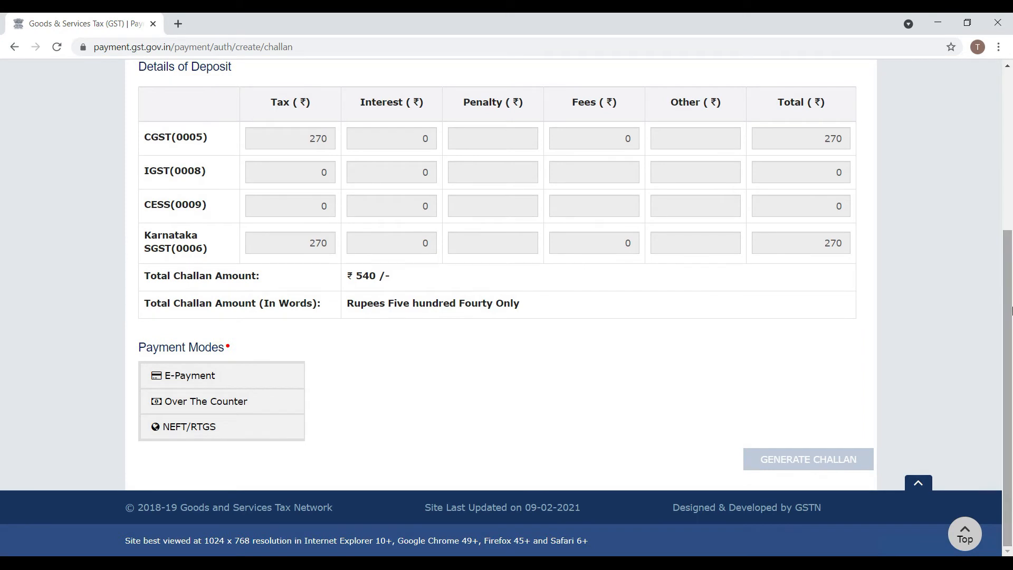
click(255, 375)
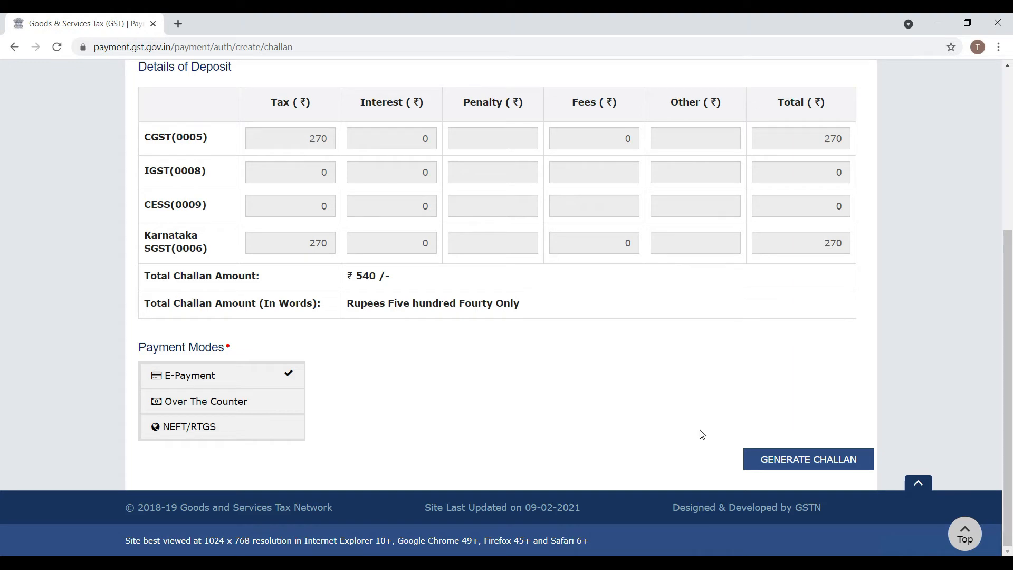
click(811, 460)
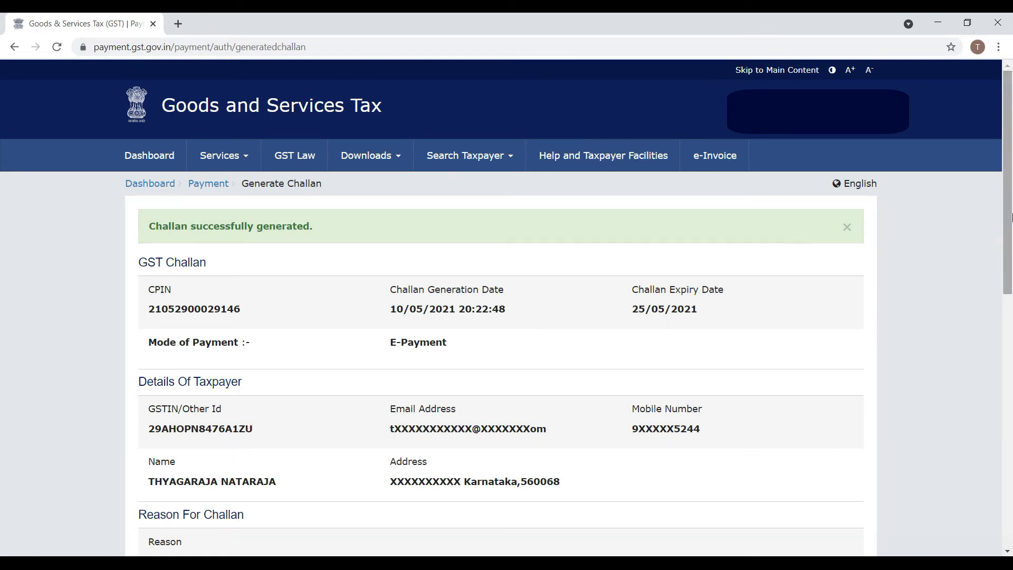
Step: Pay the challan through State Bank of India from the Preferred Banks list
drag(1009, 203, 1010, 407)
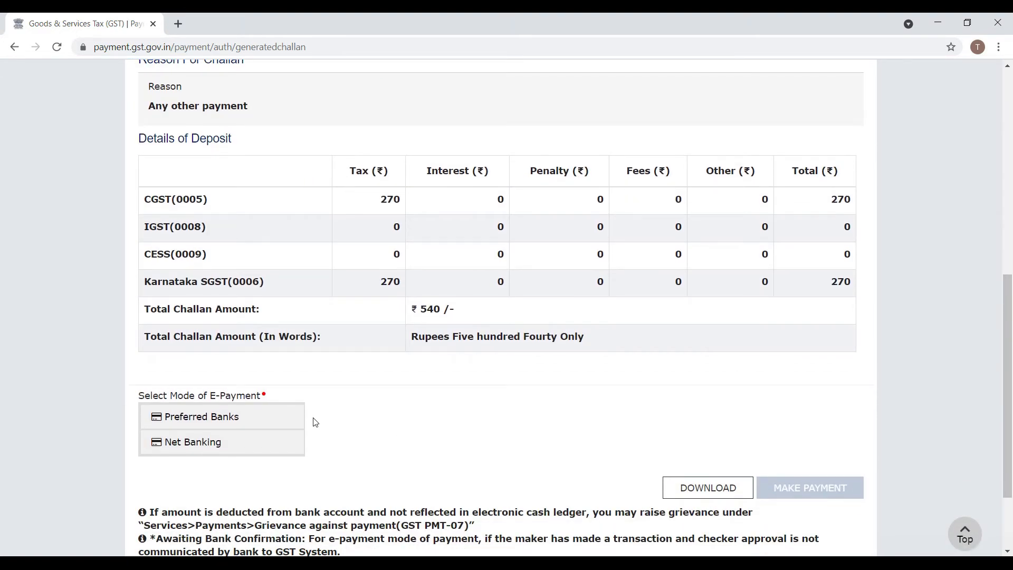
click(273, 422)
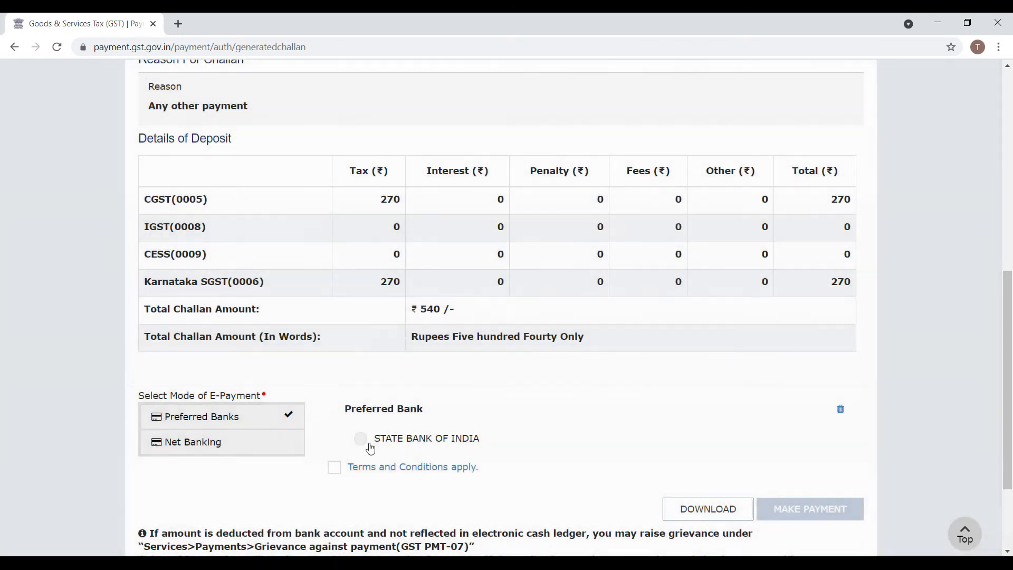
click(361, 439)
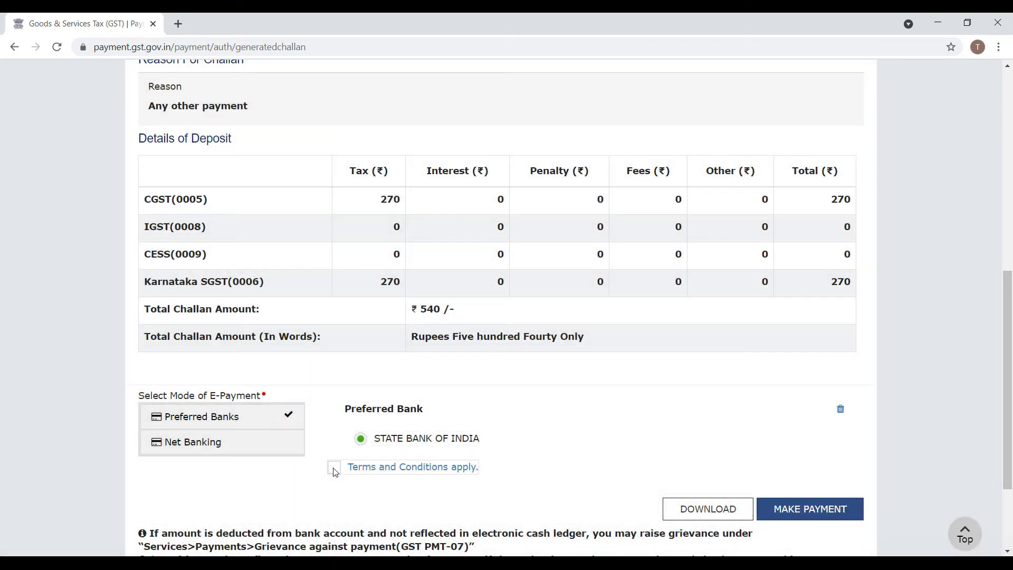
click(798, 509)
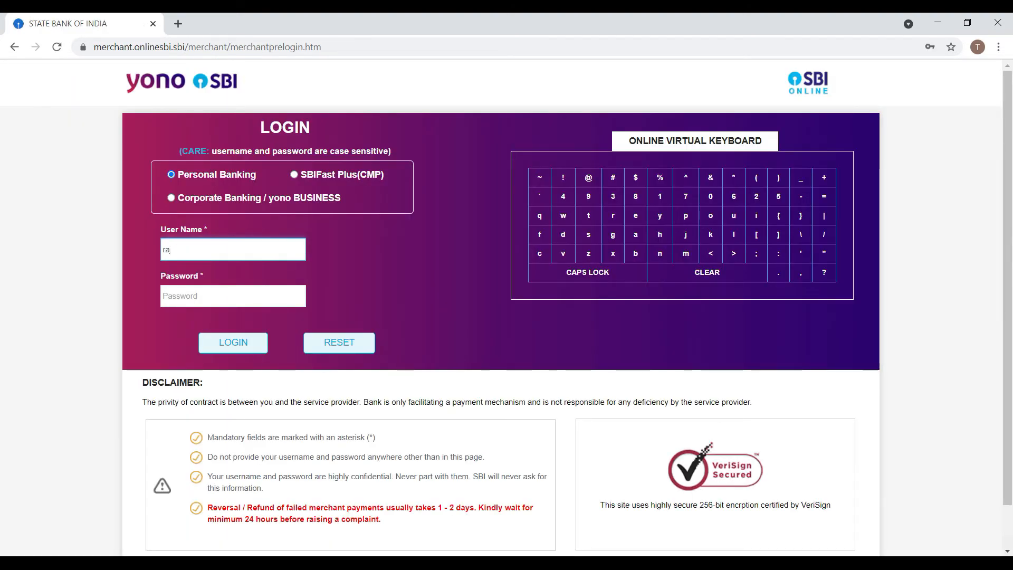
Step: Log in to SBI Online and confirm the ₹540 challan payment using the SMS high-security password
click(181, 300)
text(r)
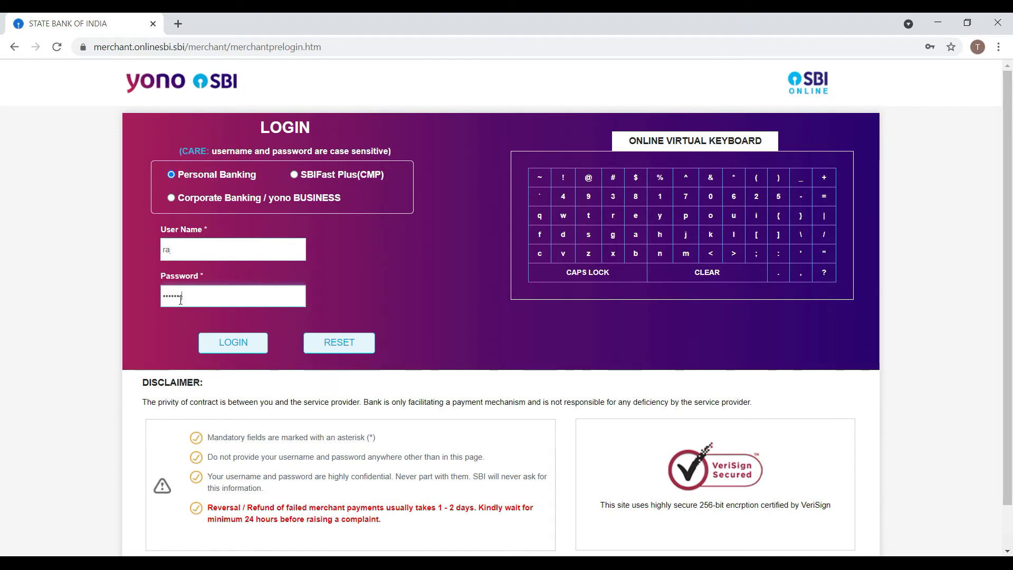
click(246, 344)
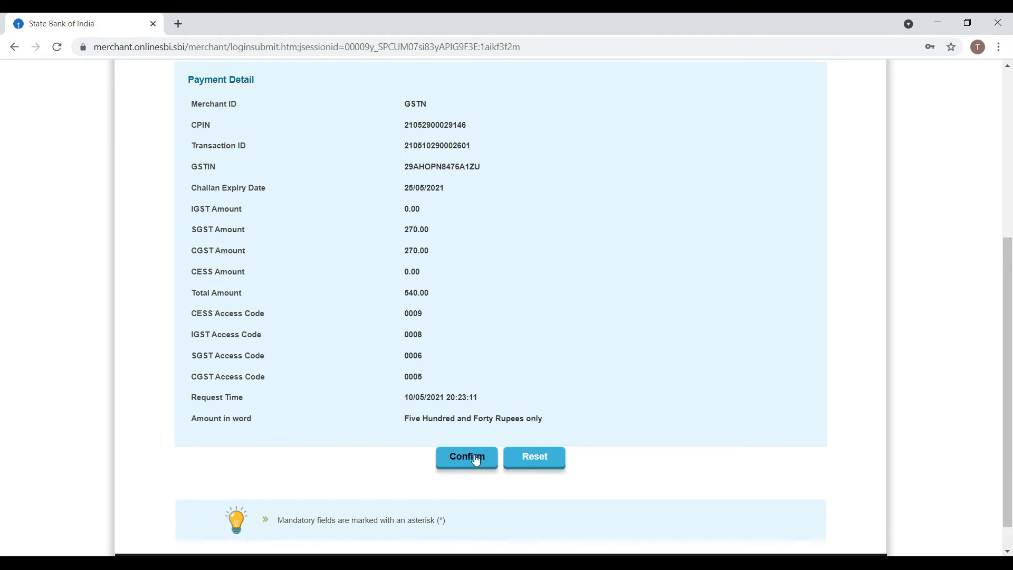
text(••)
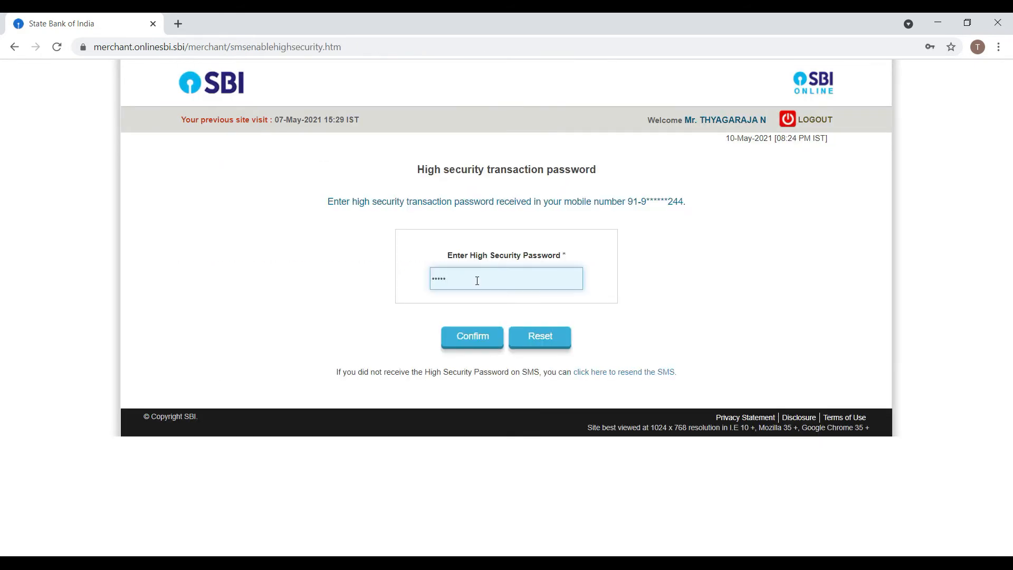
click(468, 342)
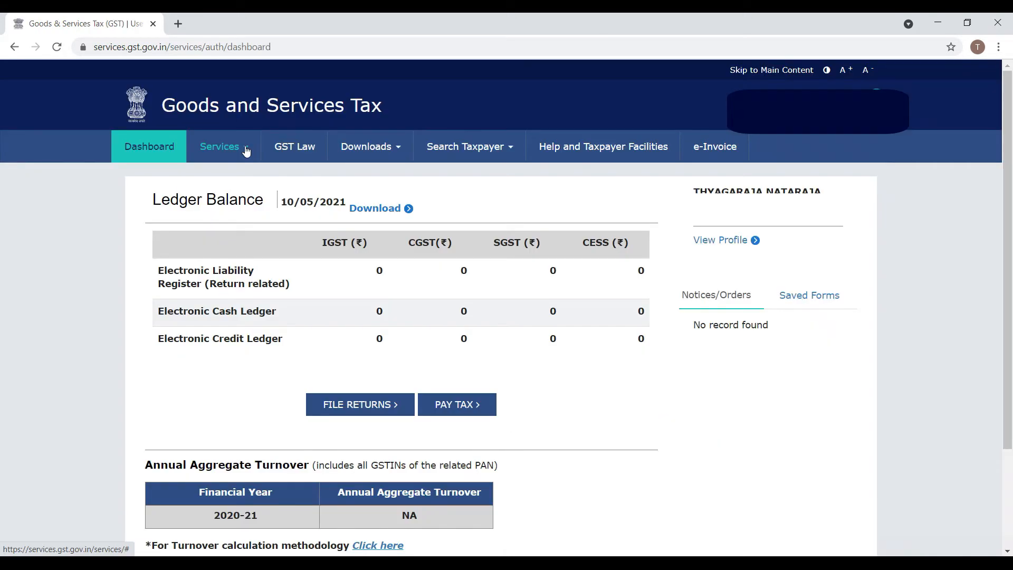
Step: Check the new ₹540 challan's status under Payments > Challan History
mouse_move(246, 151)
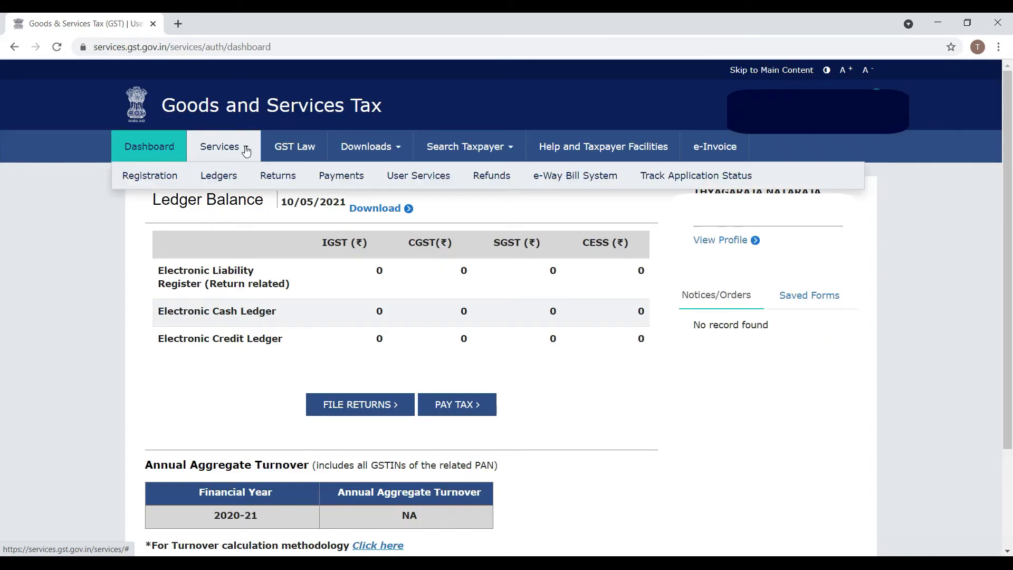
mouse_move(343, 180)
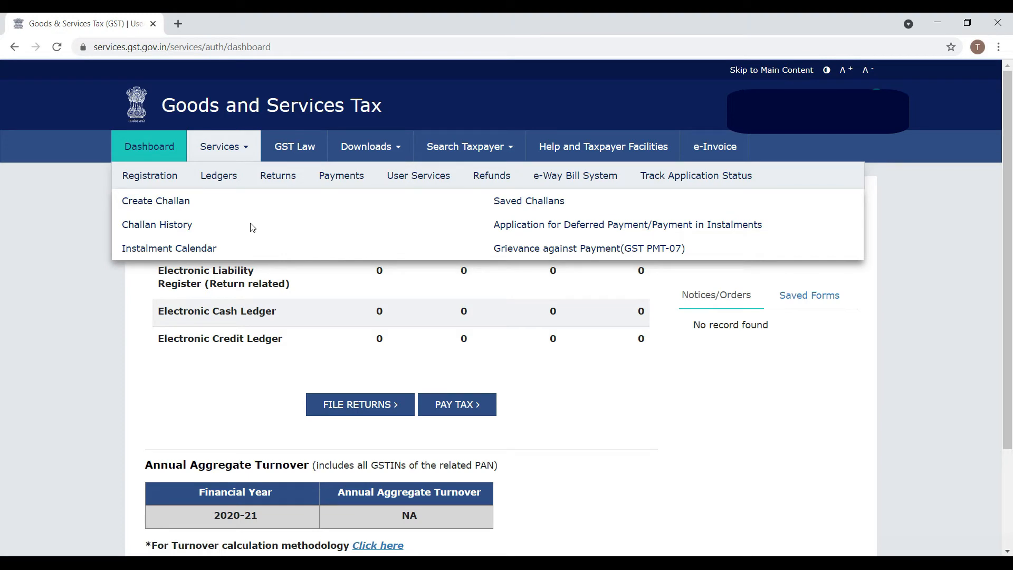
click(177, 226)
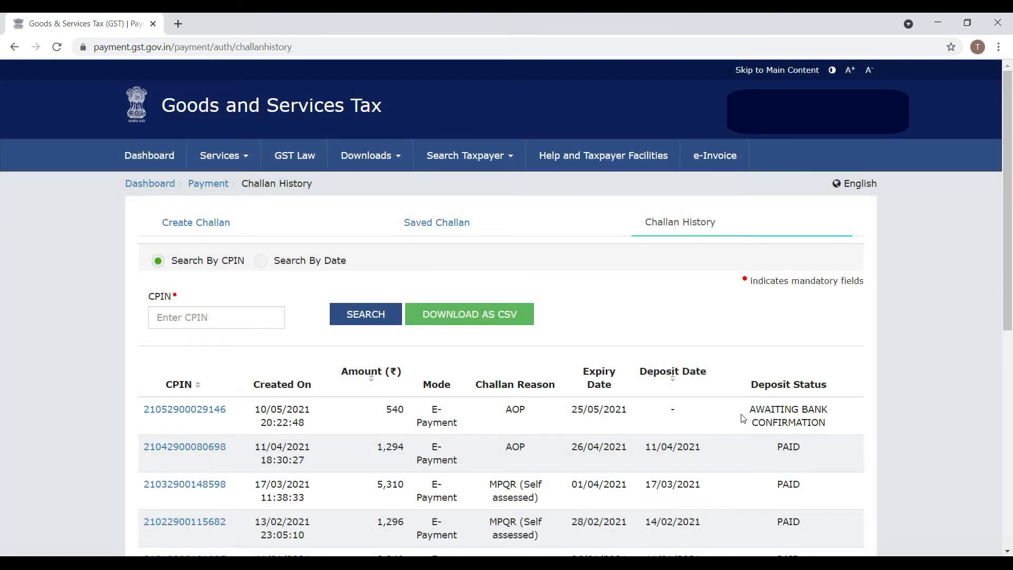
drag(1006, 224, 1010, 284)
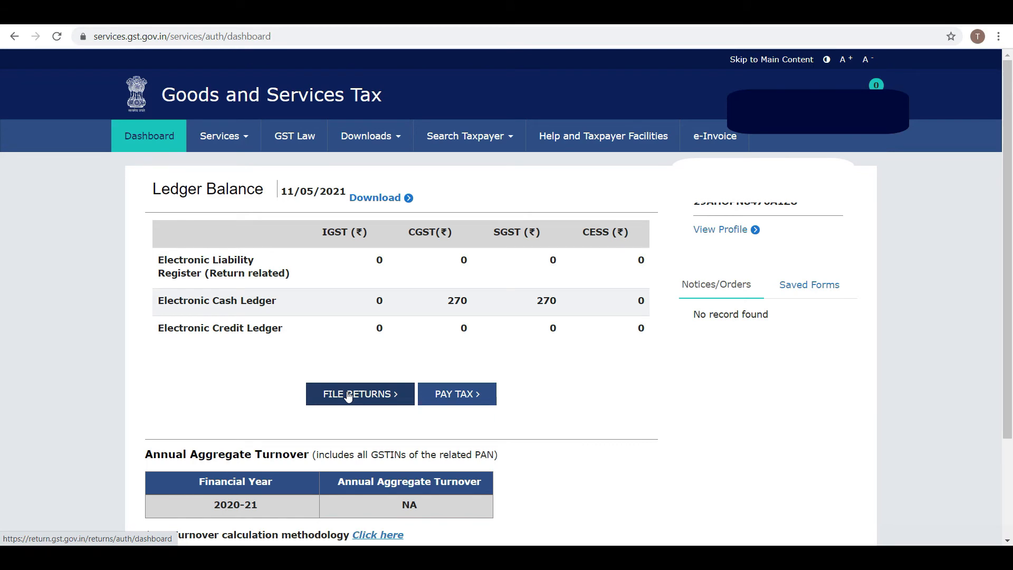
Step: Search the returns for the April 2021-22 return period
click(348, 394)
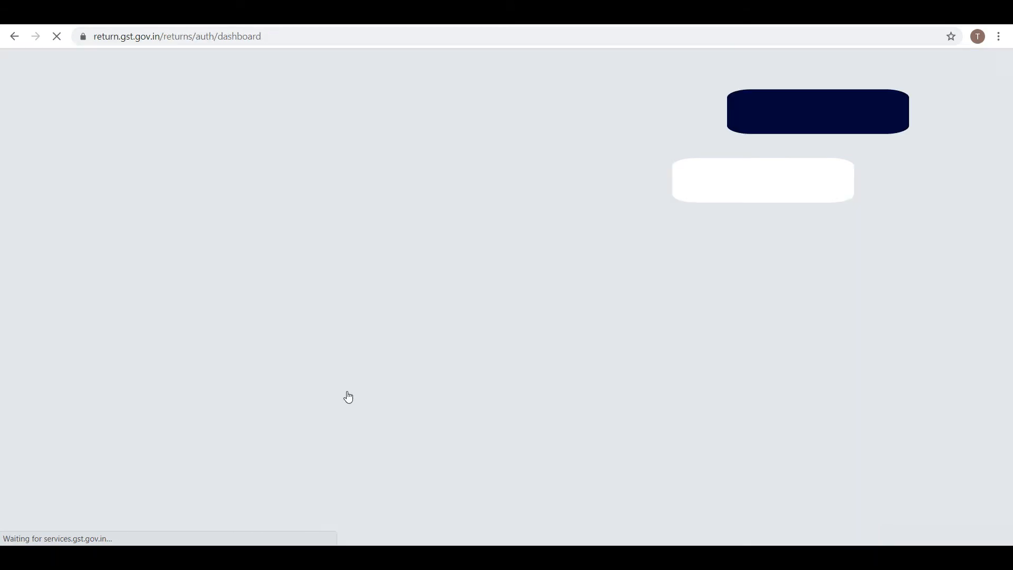
click(641, 289)
click(612, 301)
click(749, 286)
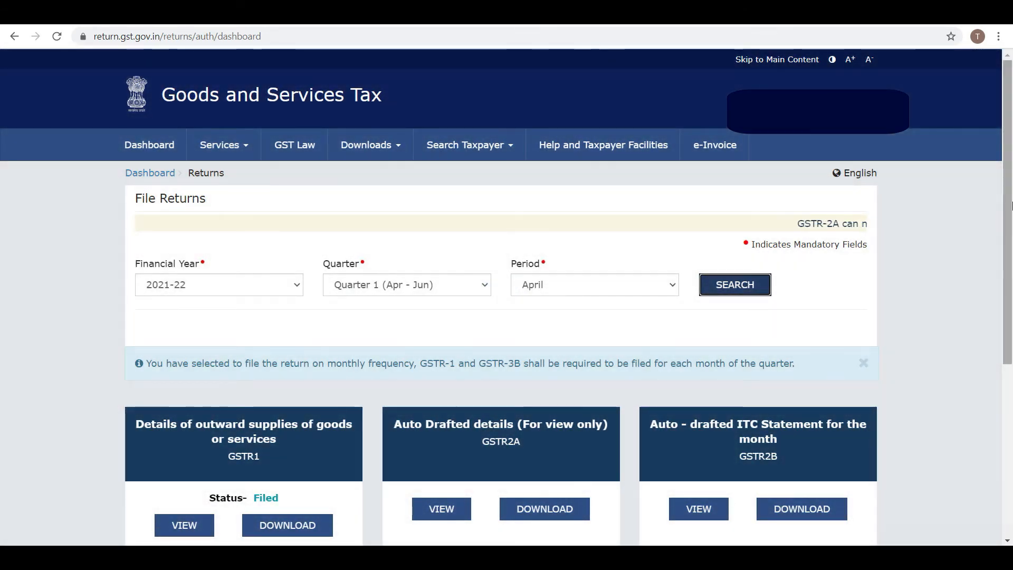
Step: Prepare the April GSTR-3B online, dismiss the summary notice, and proceed to tax payment
scroll(1005, 264, down, 3)
scroll(1010, 307, down, 1)
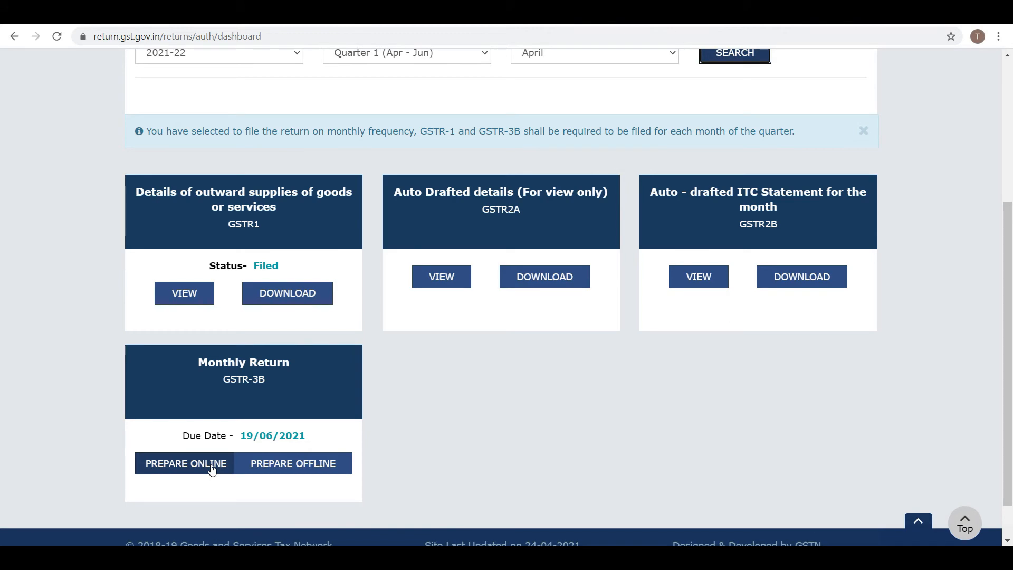
click(211, 464)
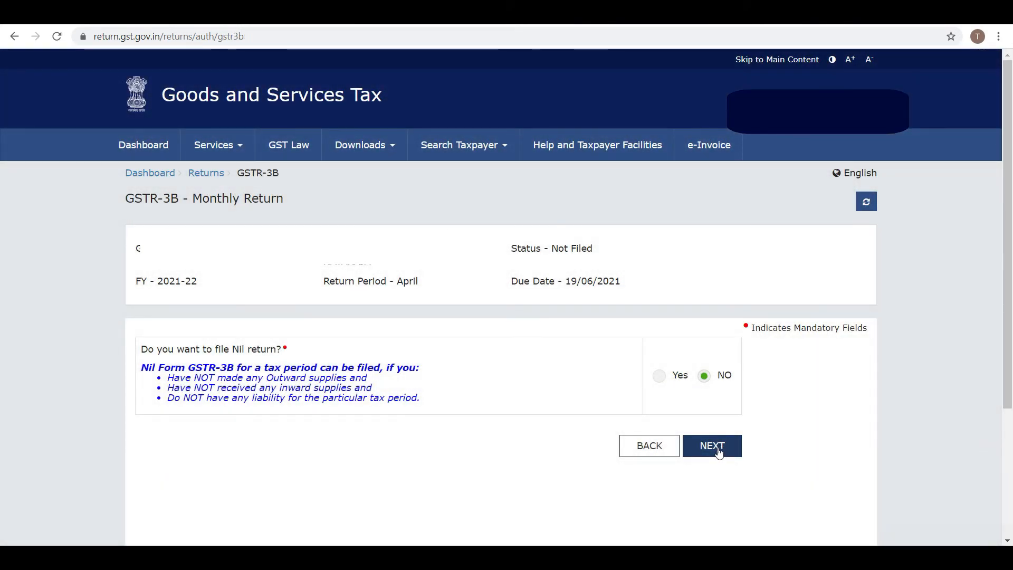
click(716, 447)
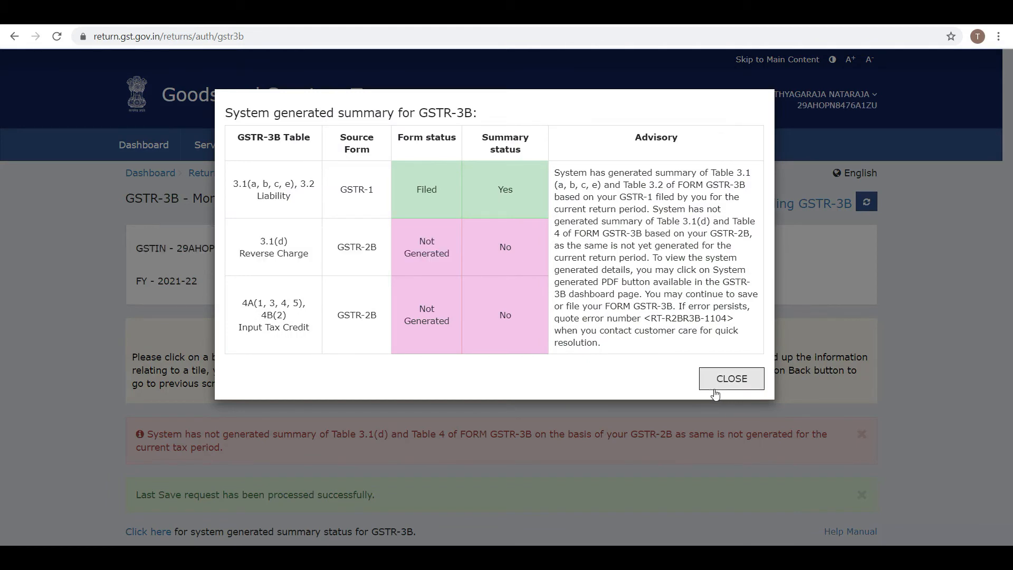
click(732, 377)
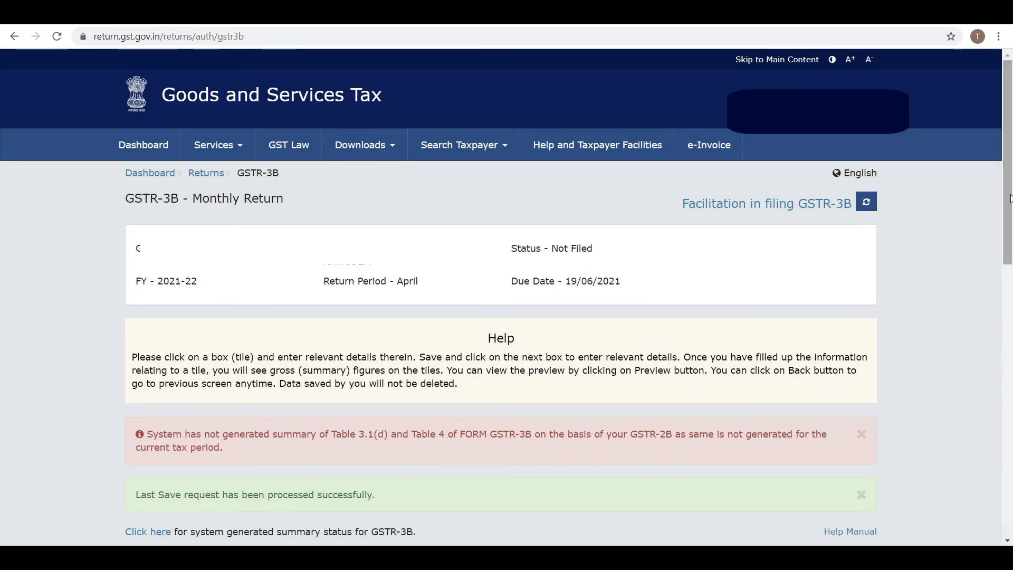
drag(1009, 198, 1010, 218)
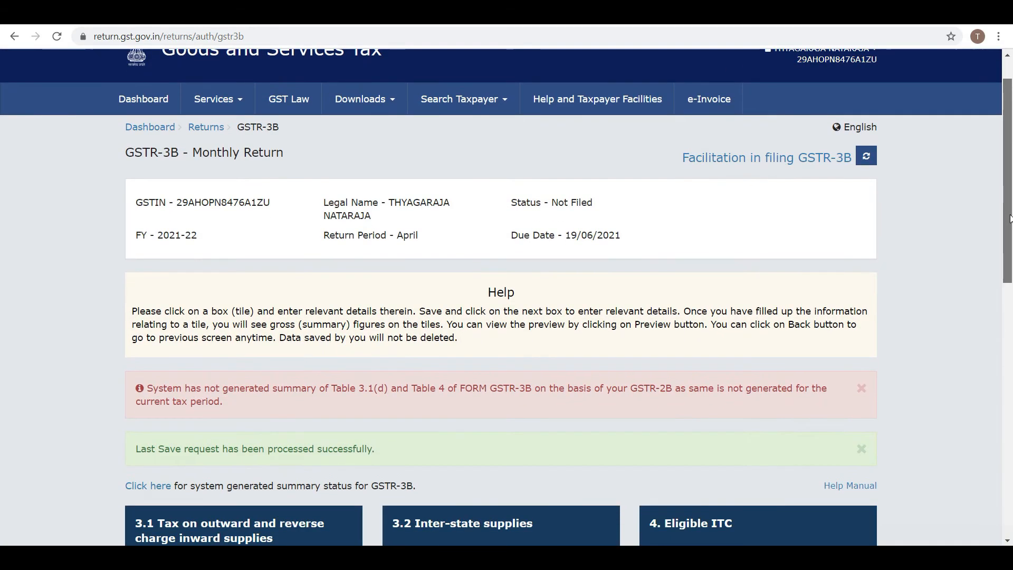
drag(1010, 218, 1010, 470)
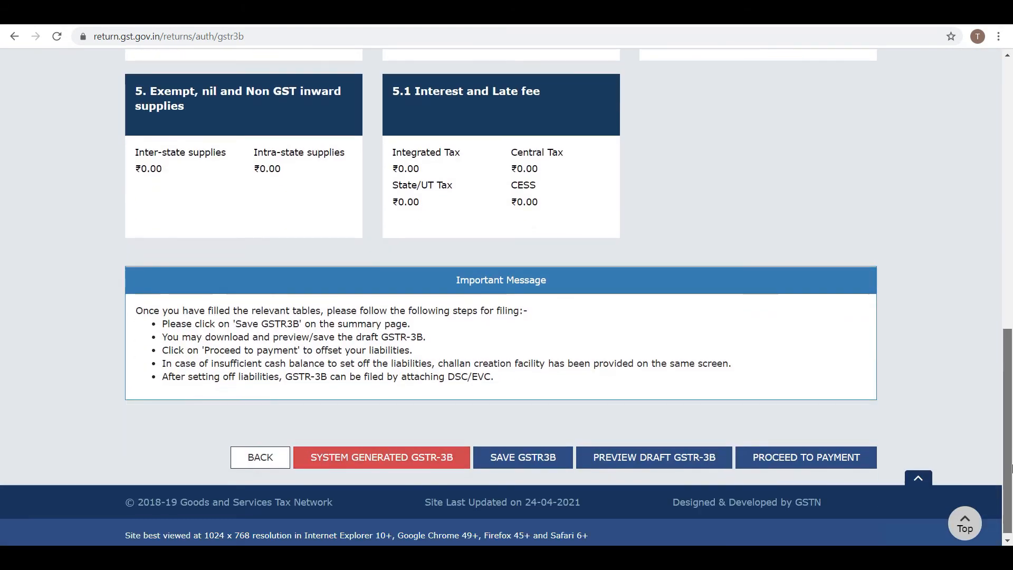
click(813, 458)
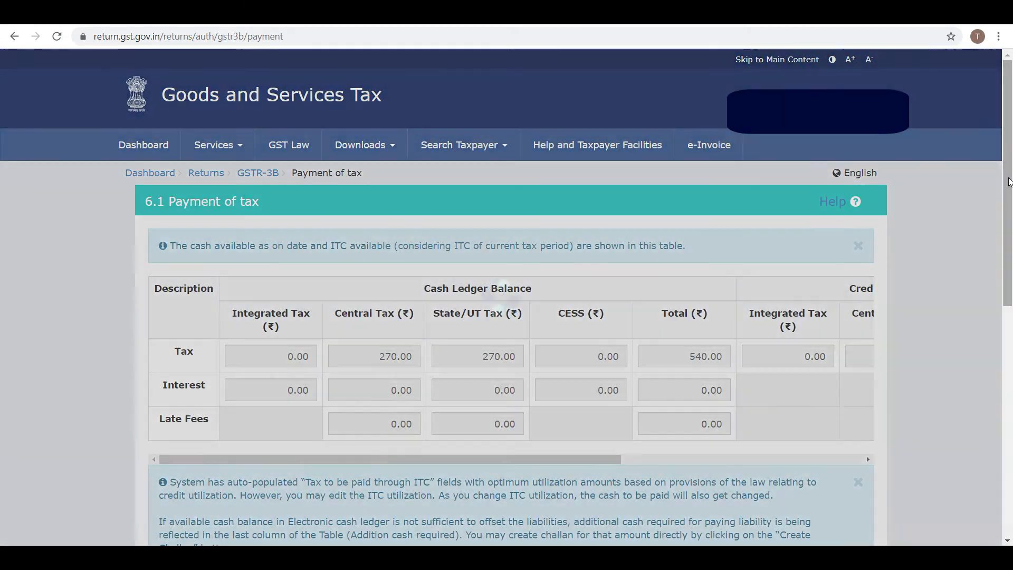
Step: Offset ₹270 central tax and ₹270 state tax from the cash ledger, then proceed to file
drag(1008, 185, 1007, 217)
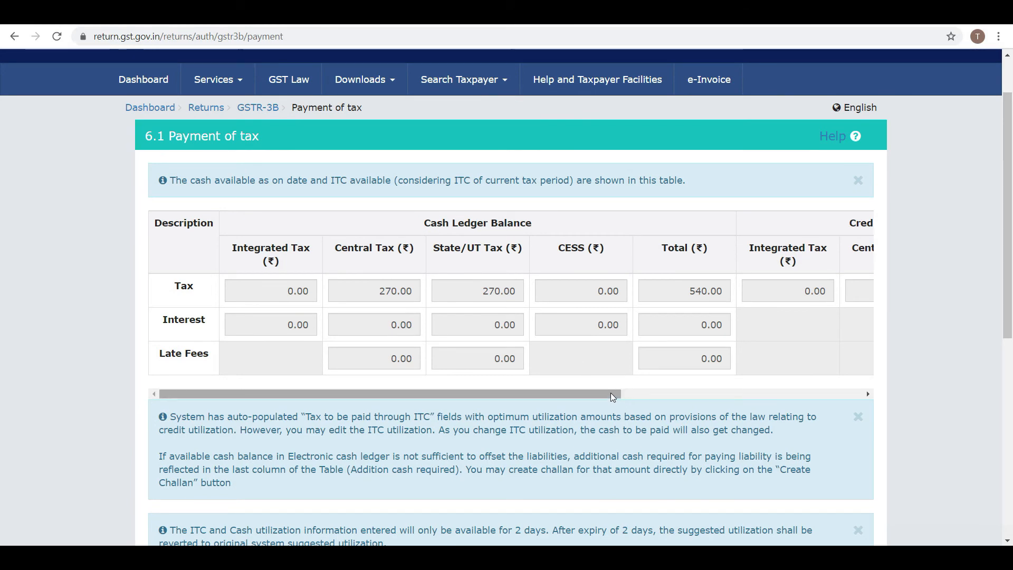
drag(615, 394, 543, 411)
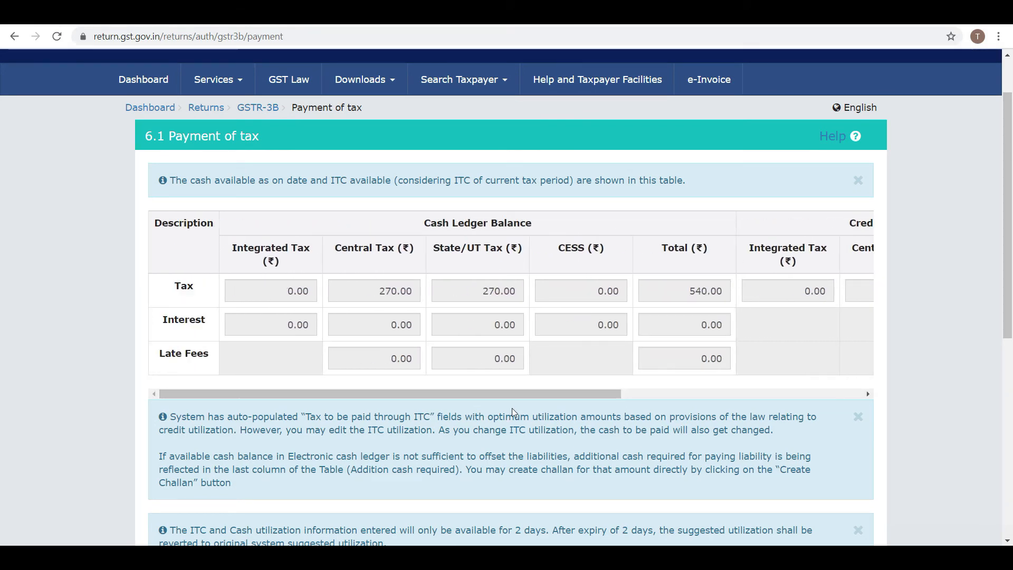
drag(1008, 206, 1010, 399)
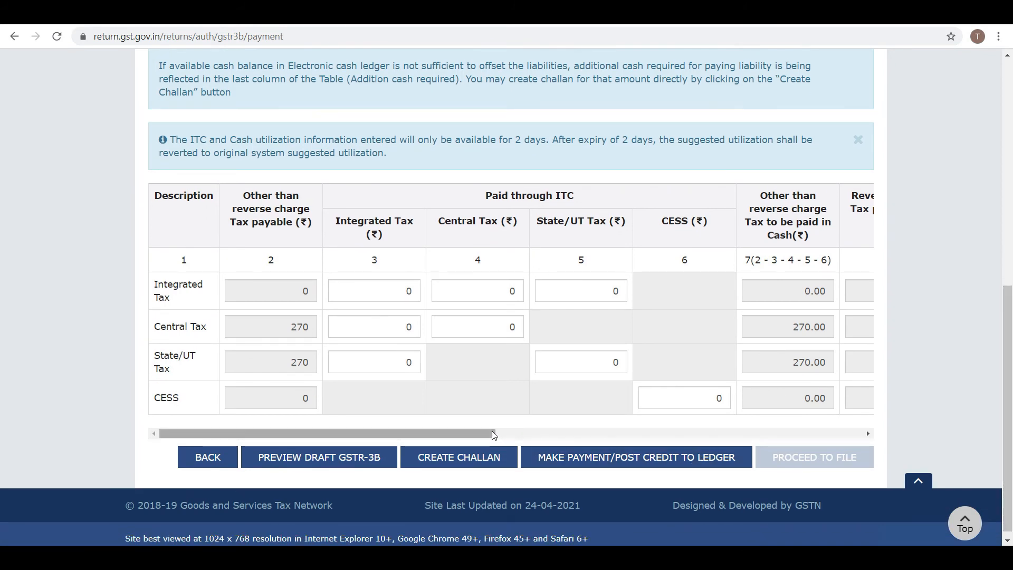
drag(486, 436, 918, 425)
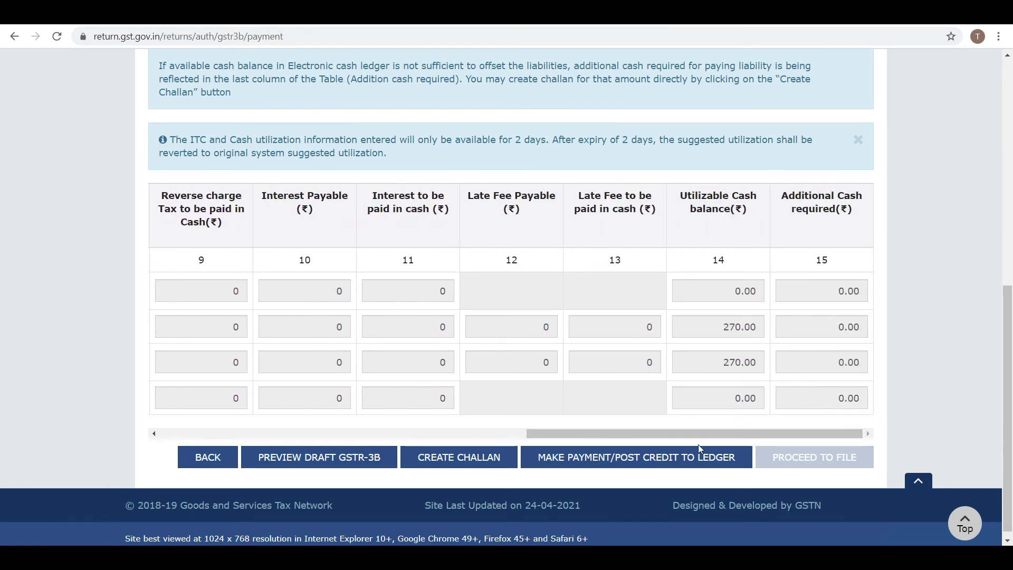
click(664, 456)
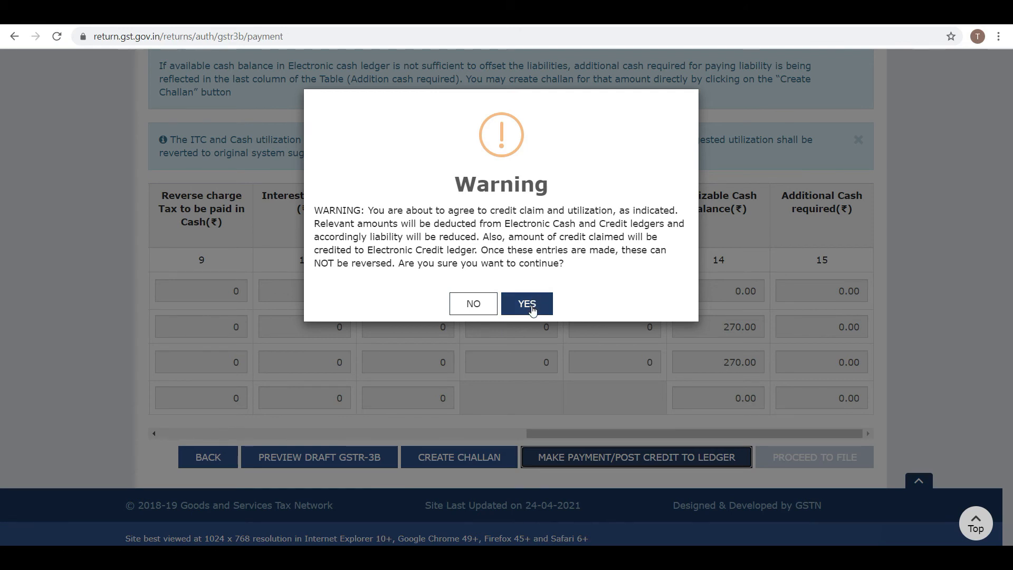
click(527, 304)
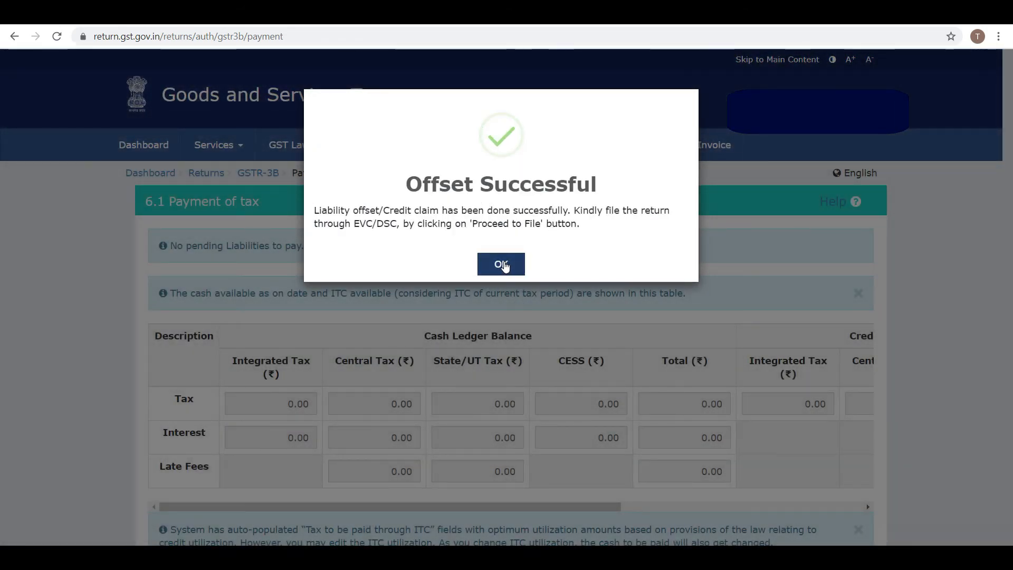
click(503, 264)
drag(1008, 208, 1008, 447)
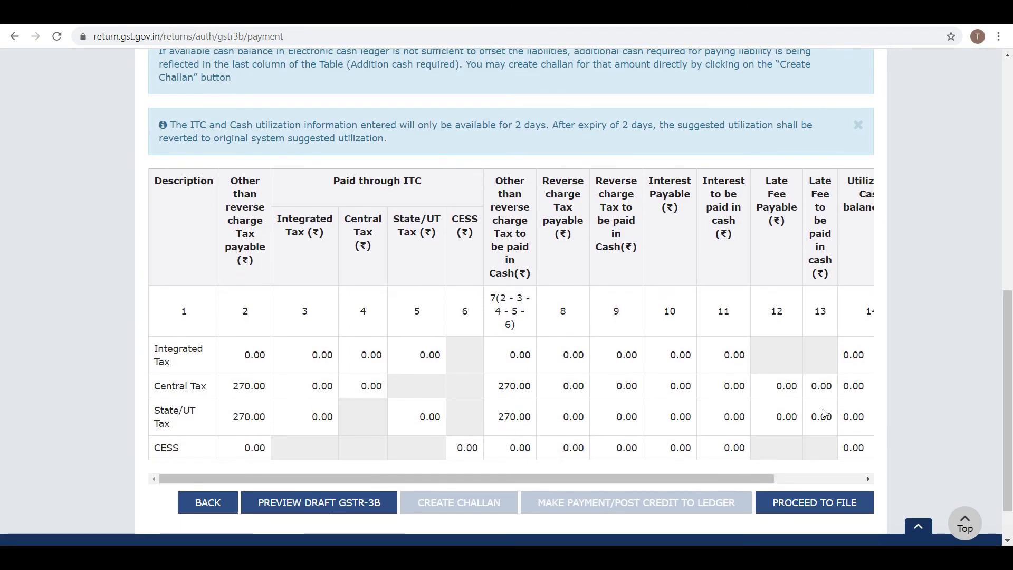
click(821, 502)
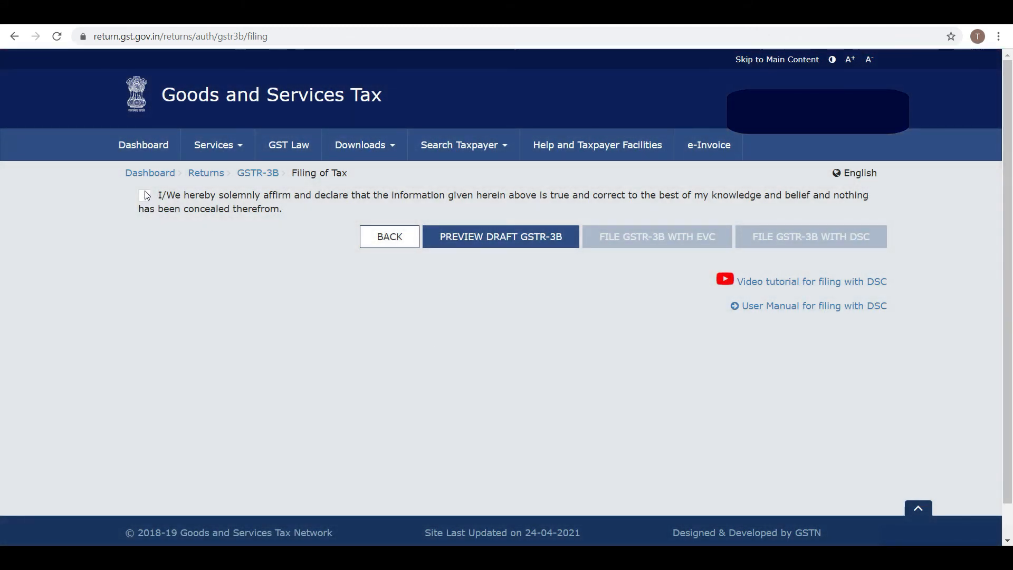
Step: Affirm the declaration and select the authorised signatory
click(145, 196)
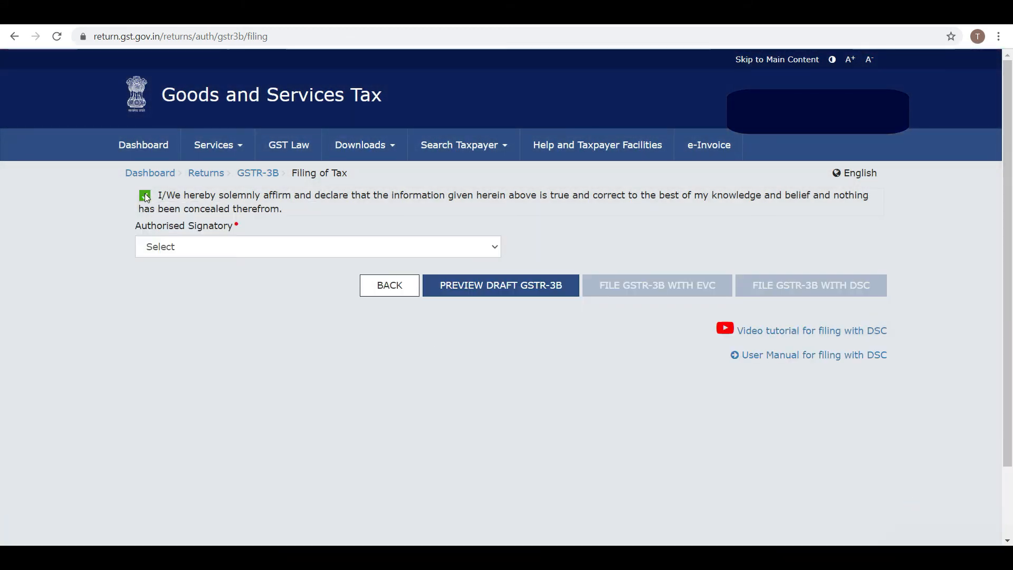
click(495, 248)
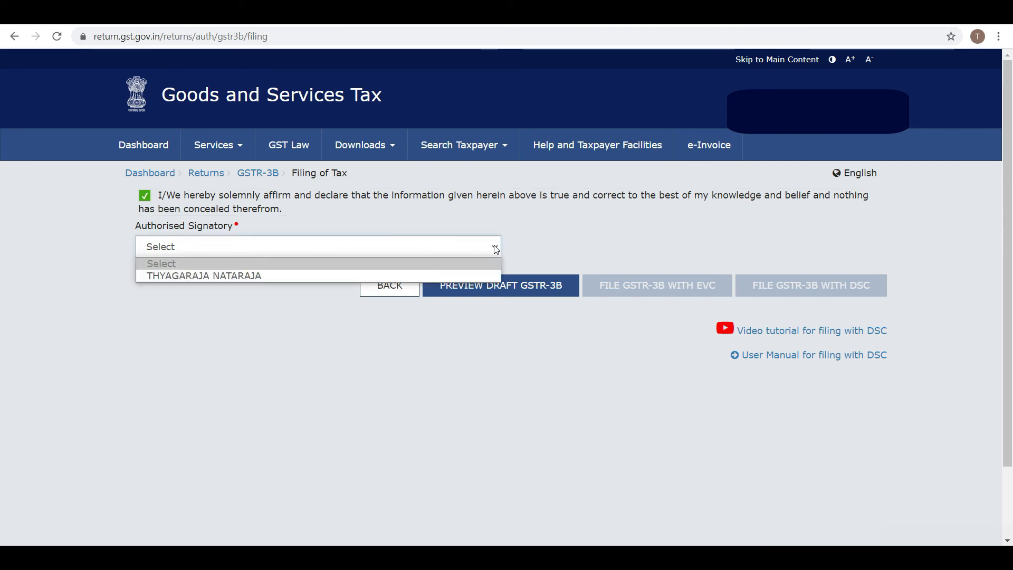
click(430, 274)
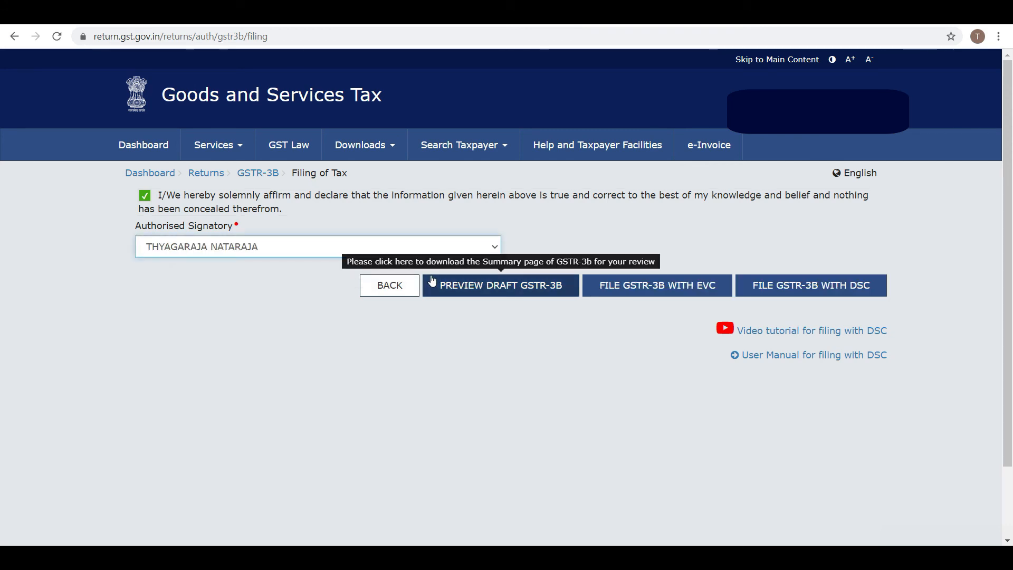
Step: File the April GSTR-3B with EVC, verifying it with the OTP
click(697, 293)
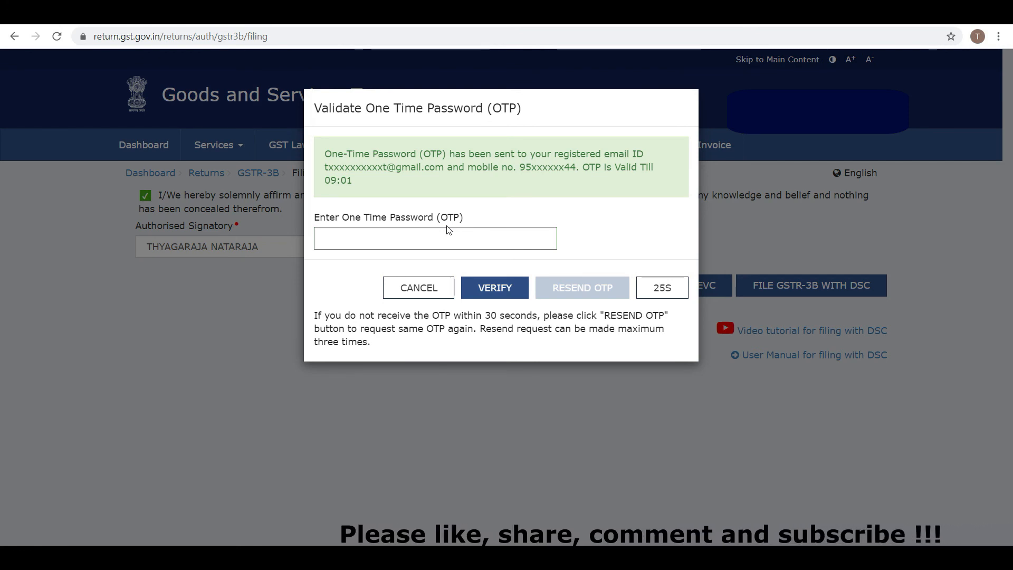
click(399, 240)
text(•••••)
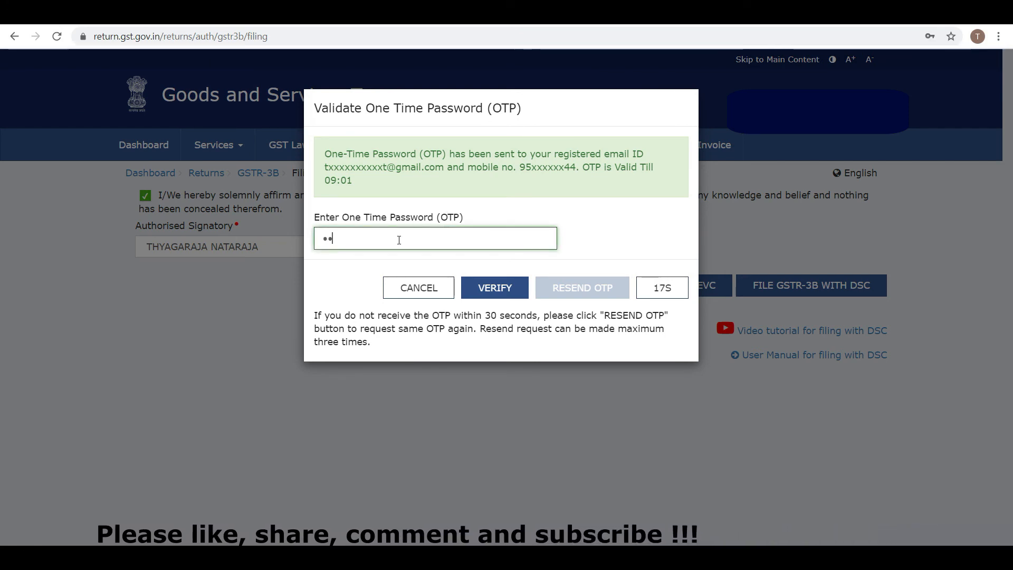
click(495, 287)
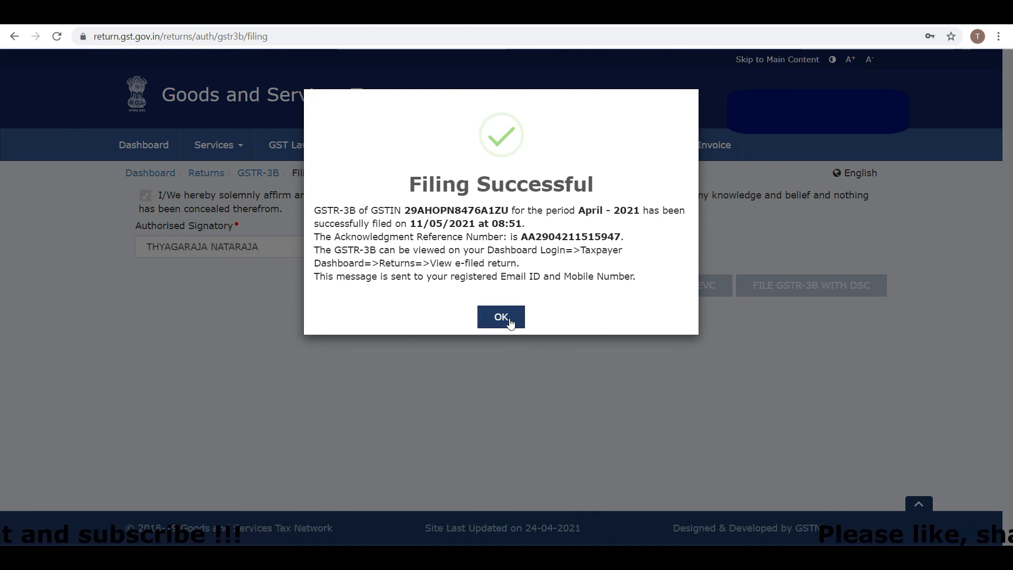
click(502, 315)
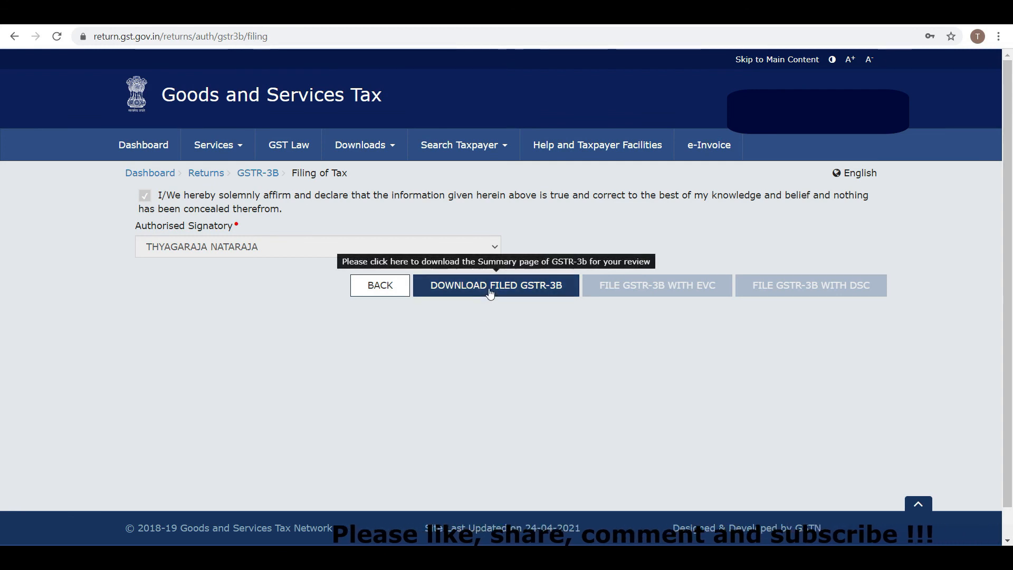
Step: Download the filed April GSTR-3B PDF and view its page-2 payment of tax table
click(491, 294)
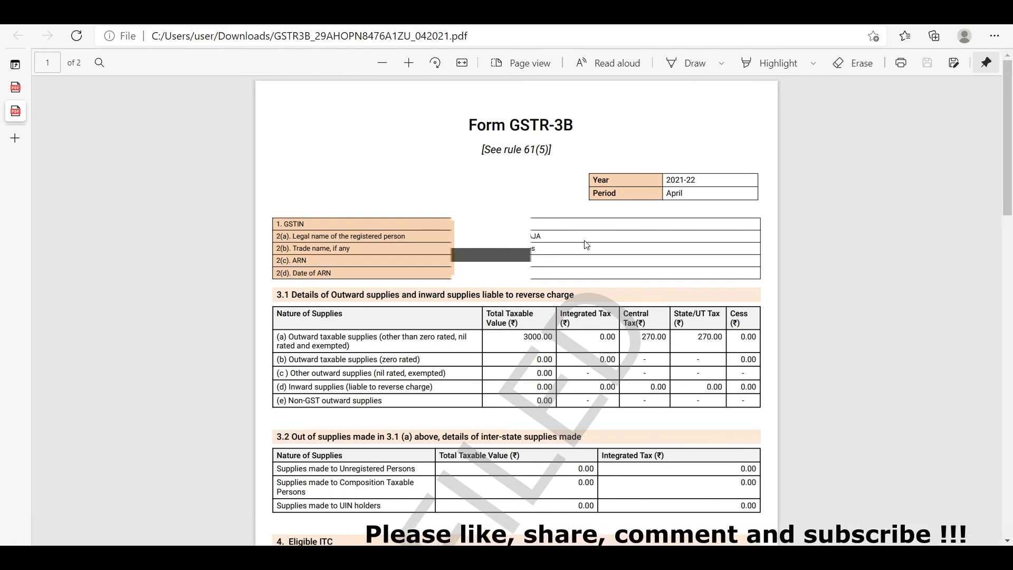
drag(1006, 172, 1008, 413)
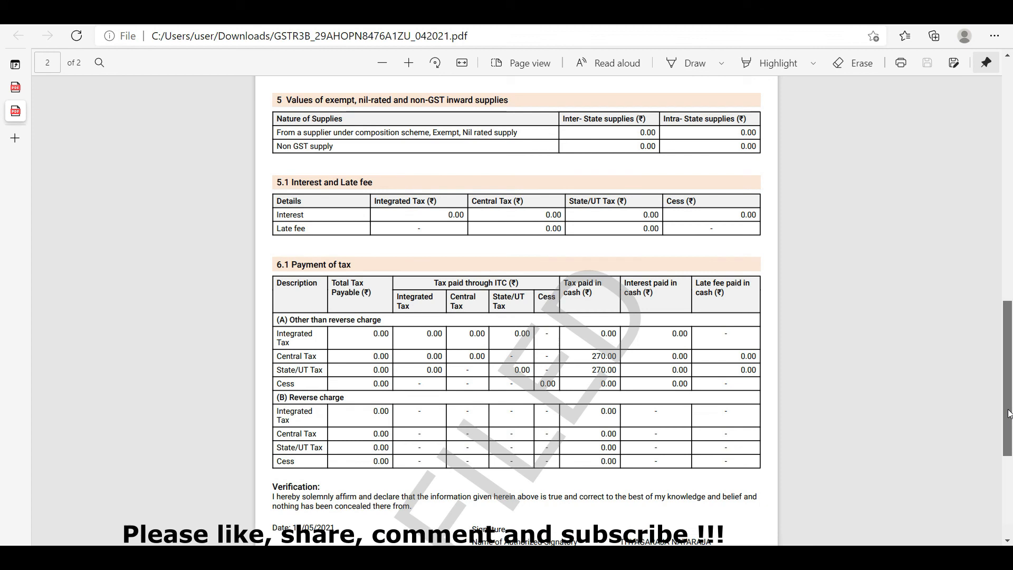